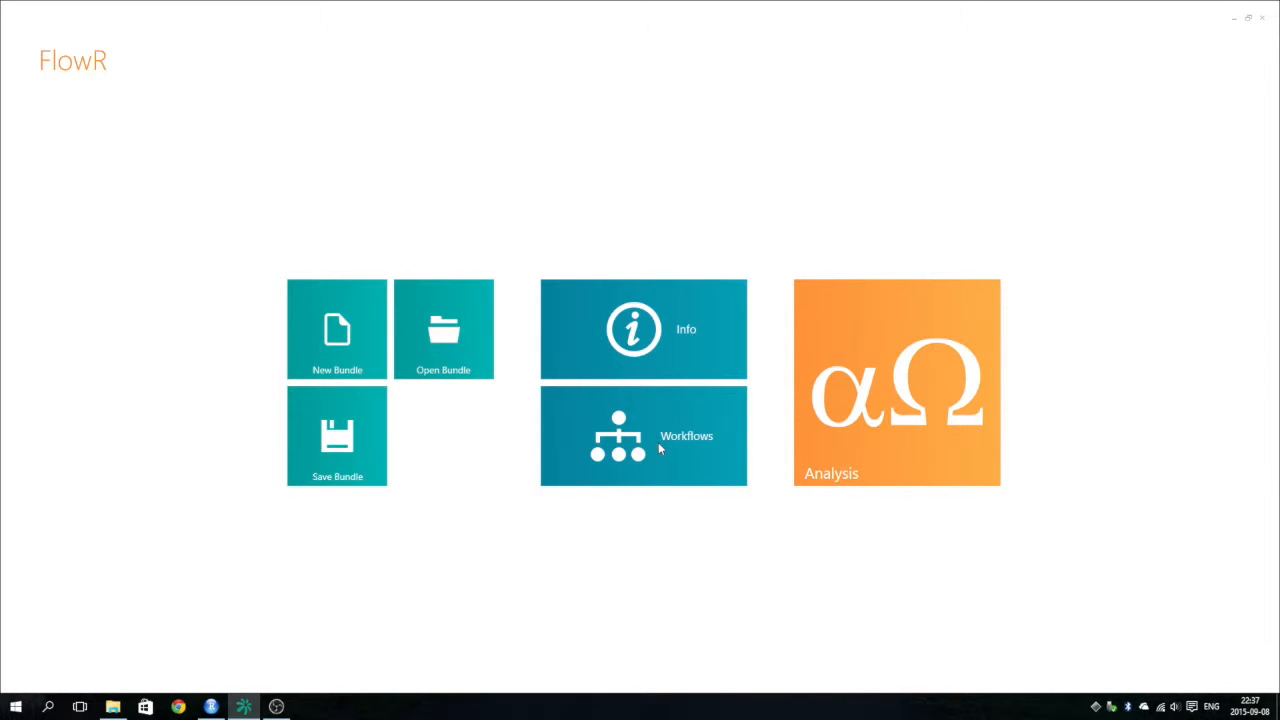
Open the workflows editor and add two extra workflows beside Default.
{"action": "left_click", "coordinate": [655, 431]}
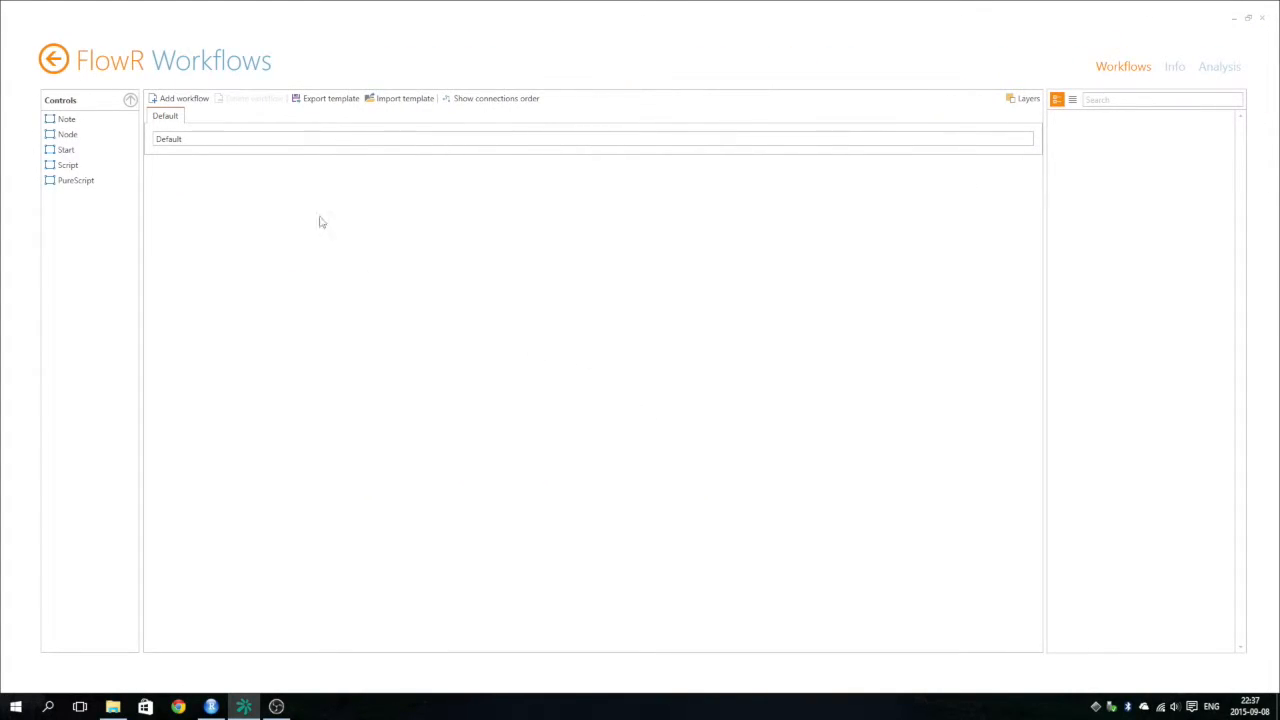
{"action": "left_click", "coordinate": [159, 103]}
{"action": "left_click", "coordinate": [159, 103]}
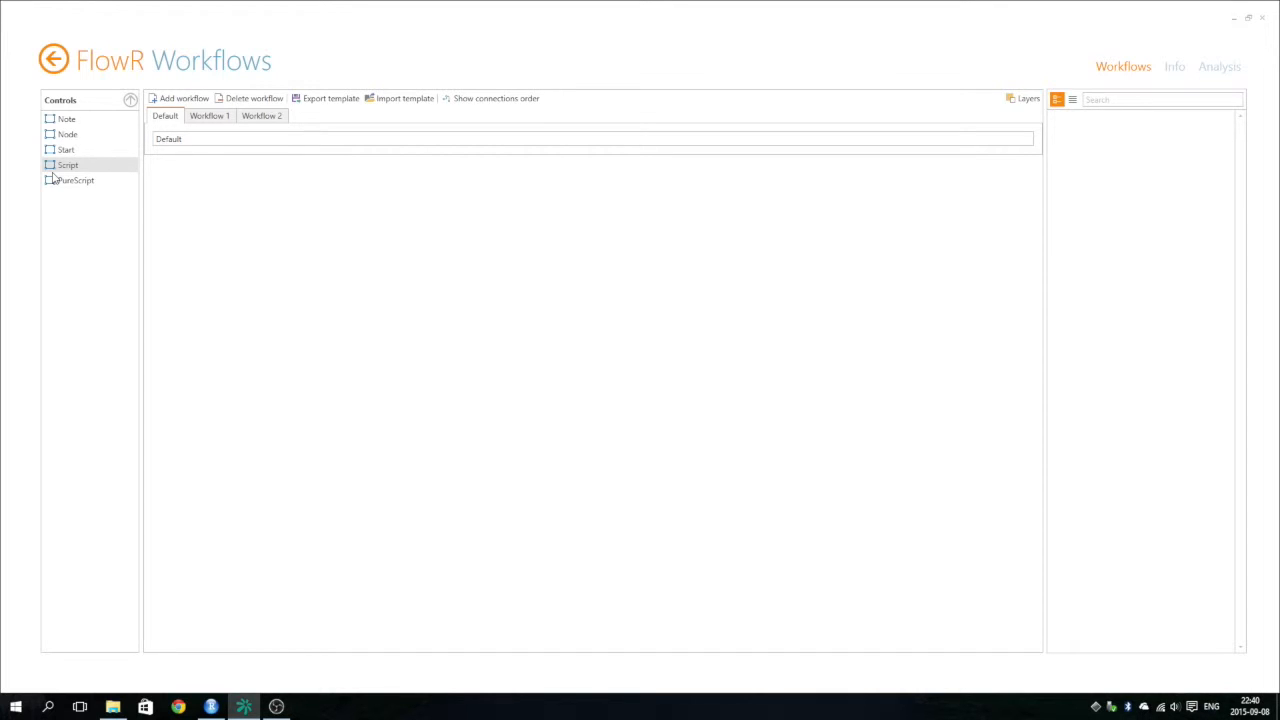
Place a Start unit and a PureScript unit in the Default workflow and connect Start to the PureScript input.
{"action": "left_click_drag", "start_coordinate": [60, 150], "coordinate": [200, 236]}
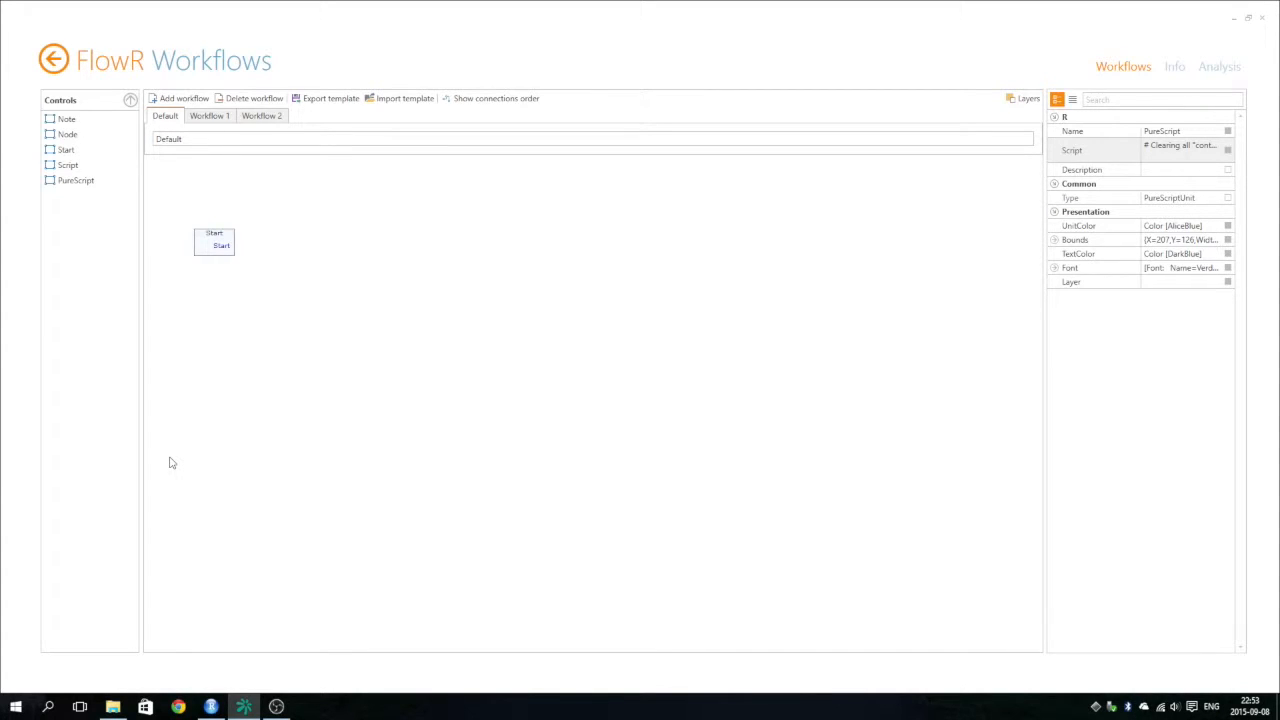
{"action": "left_click_drag", "start_coordinate": [63, 189], "coordinate": [272, 253]}
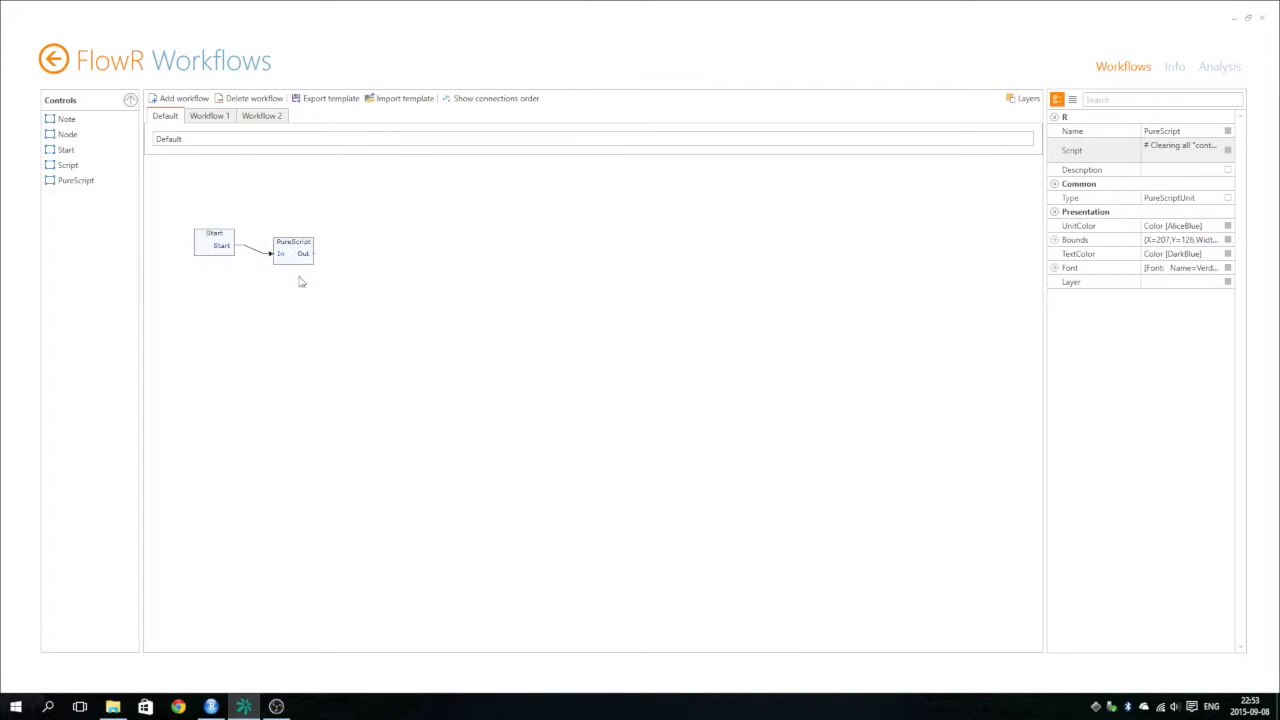
Switch to RStudio and copy the entire 1-Initialization.R script.
{"action": "left_click", "coordinate": [208, 706]}
{"action": "left_click", "coordinate": [323, 284]}
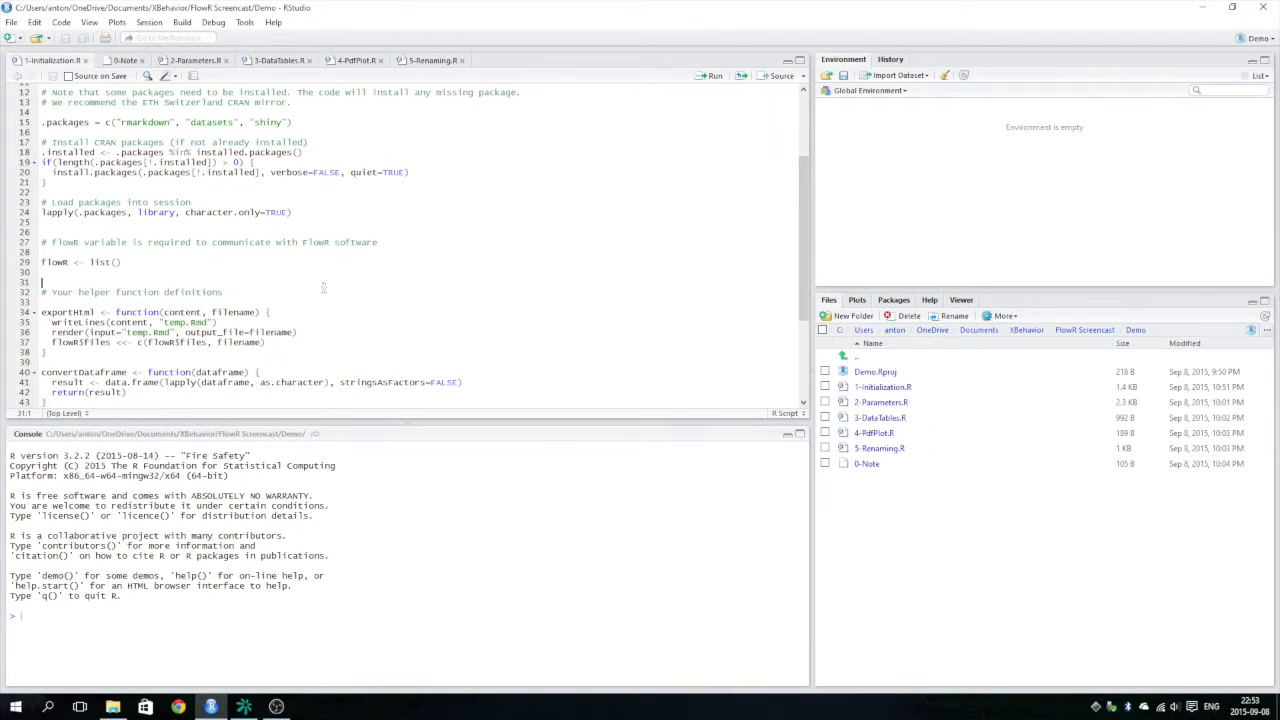
{"action": "key", "text": "ctrl+a"}
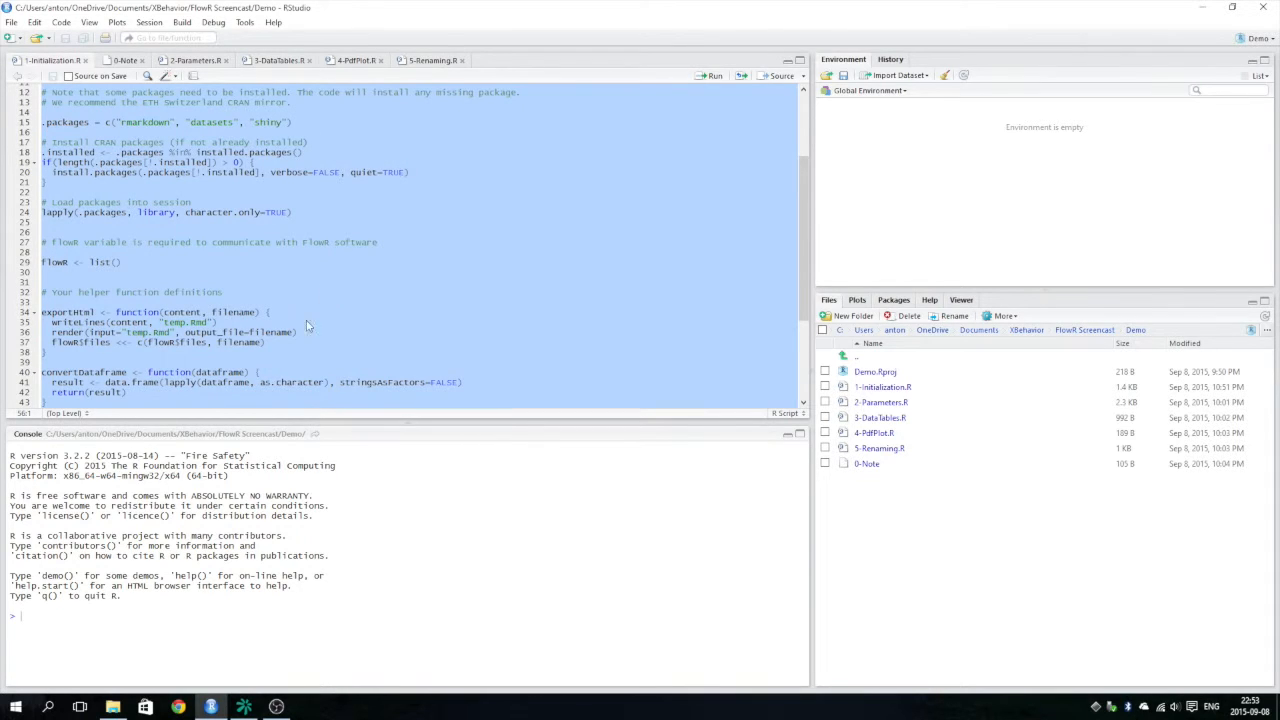
Switch back to FlowR and paste the copied initialization code as the PureScript unit's script.
{"action": "left_click", "coordinate": [243, 706]}
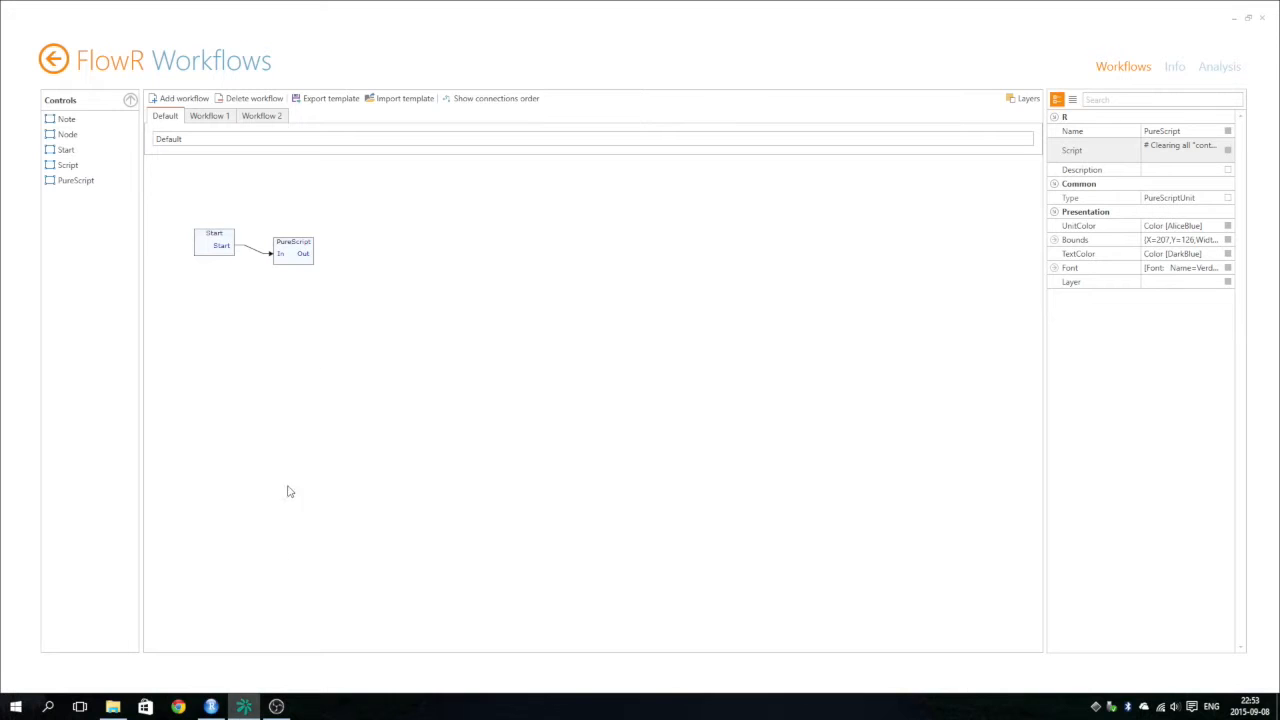
{"action": "left_click", "coordinate": [303, 259]}
{"action": "left_click", "coordinate": [1176, 147]}
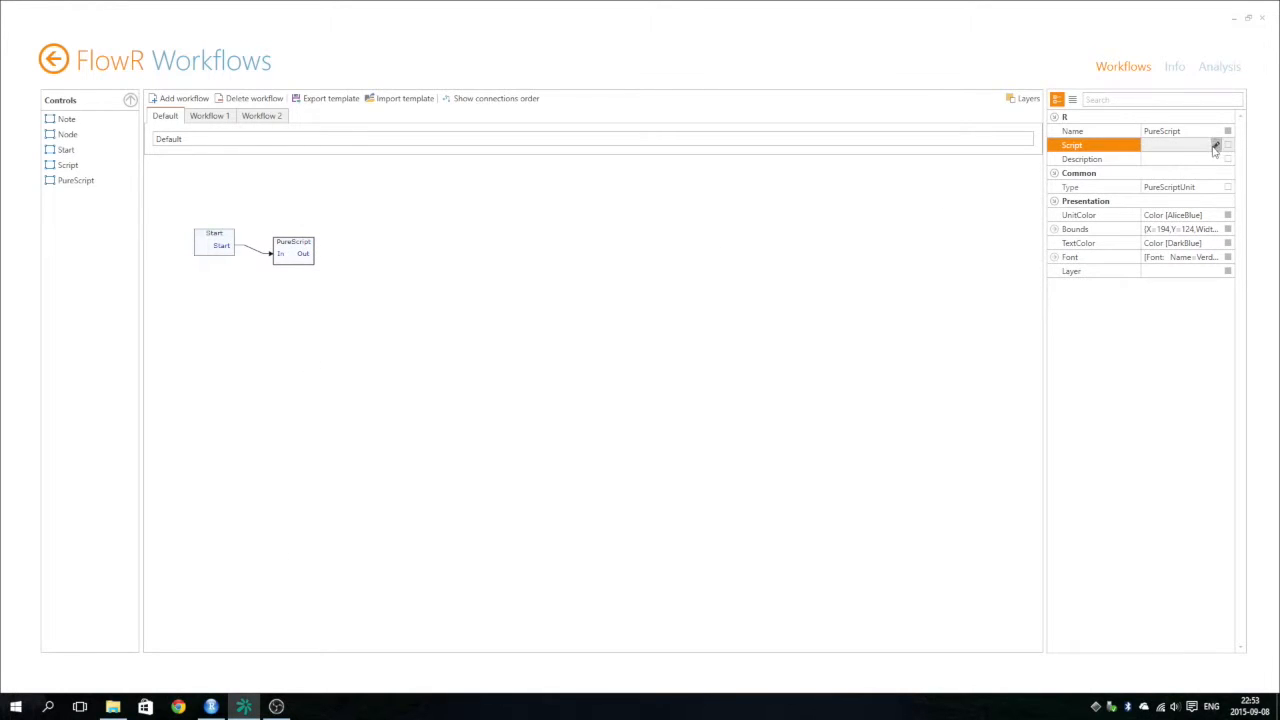
{"action": "left_click", "coordinate": [1215, 145]}
{"action": "key", "text": "ctrl+v"}
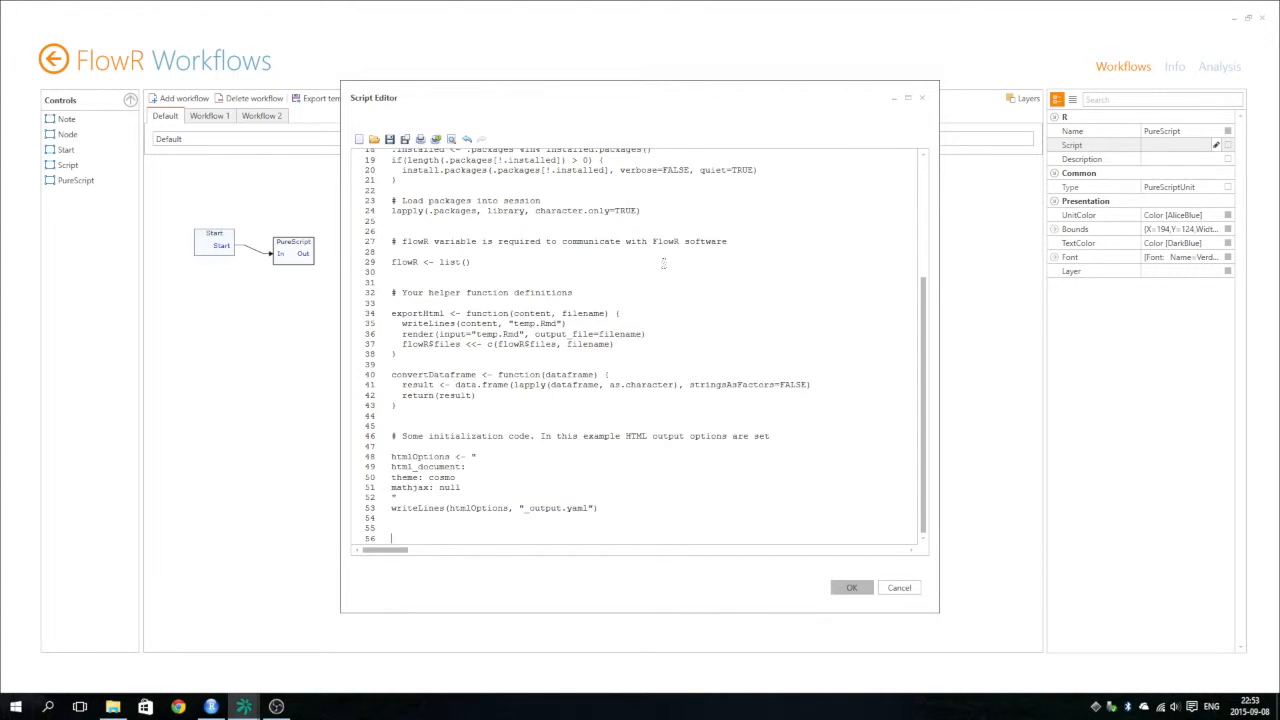
{"action": "left_click", "coordinate": [851, 588]}
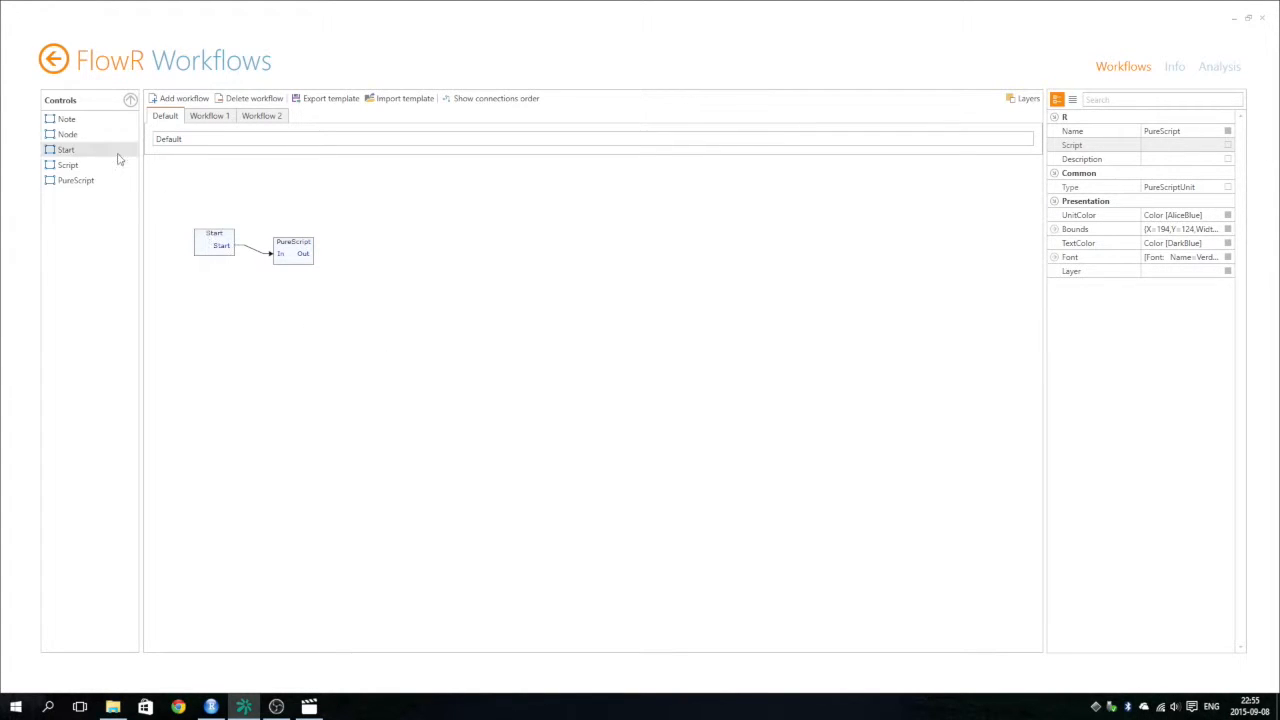
Place a Note below the PureScript unit and copy the full text of 0-Note from RStudio.
{"action": "left_click_drag", "start_coordinate": [64, 122], "coordinate": [260, 296]}
{"action": "left_click", "coordinate": [211, 706]}
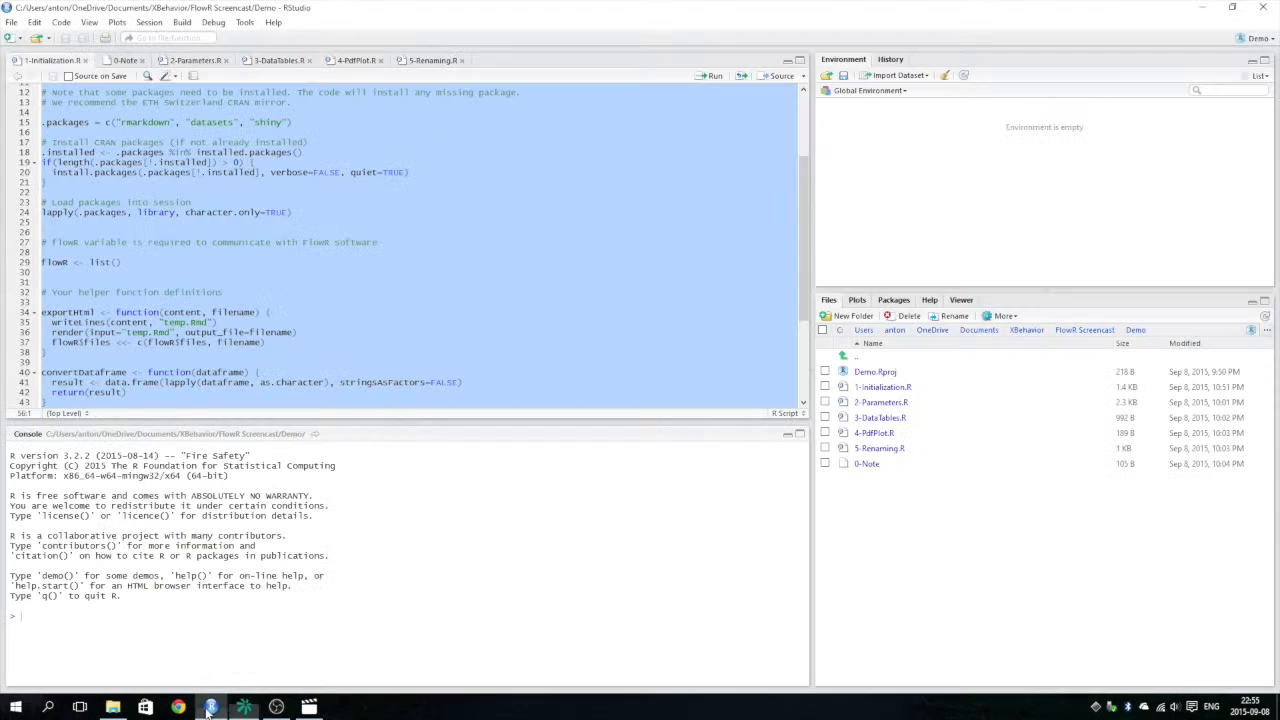
{"action": "left_click", "coordinate": [125, 61]}
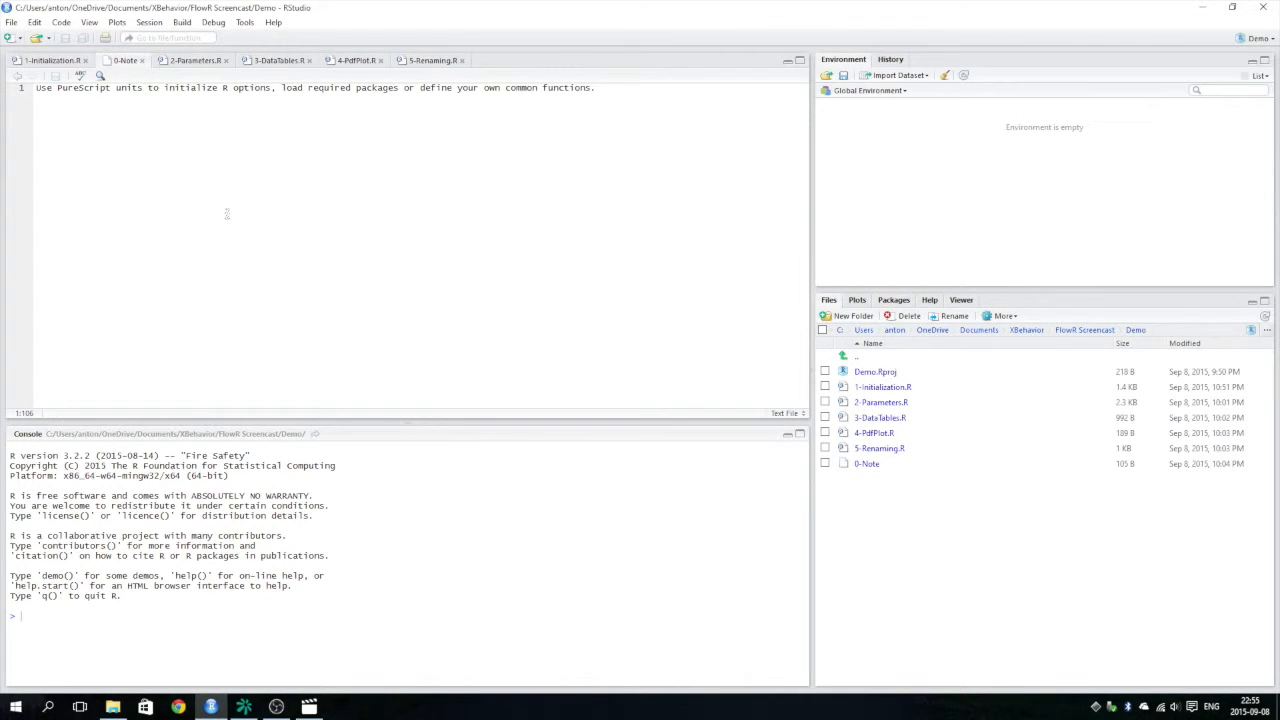
{"action": "key", "text": "ctrl+a"}
Back in FlowR, replace the note's text with the copied PureScript usage hint and enlarge the note to fit it.
{"action": "left_click", "coordinate": [244, 706]}
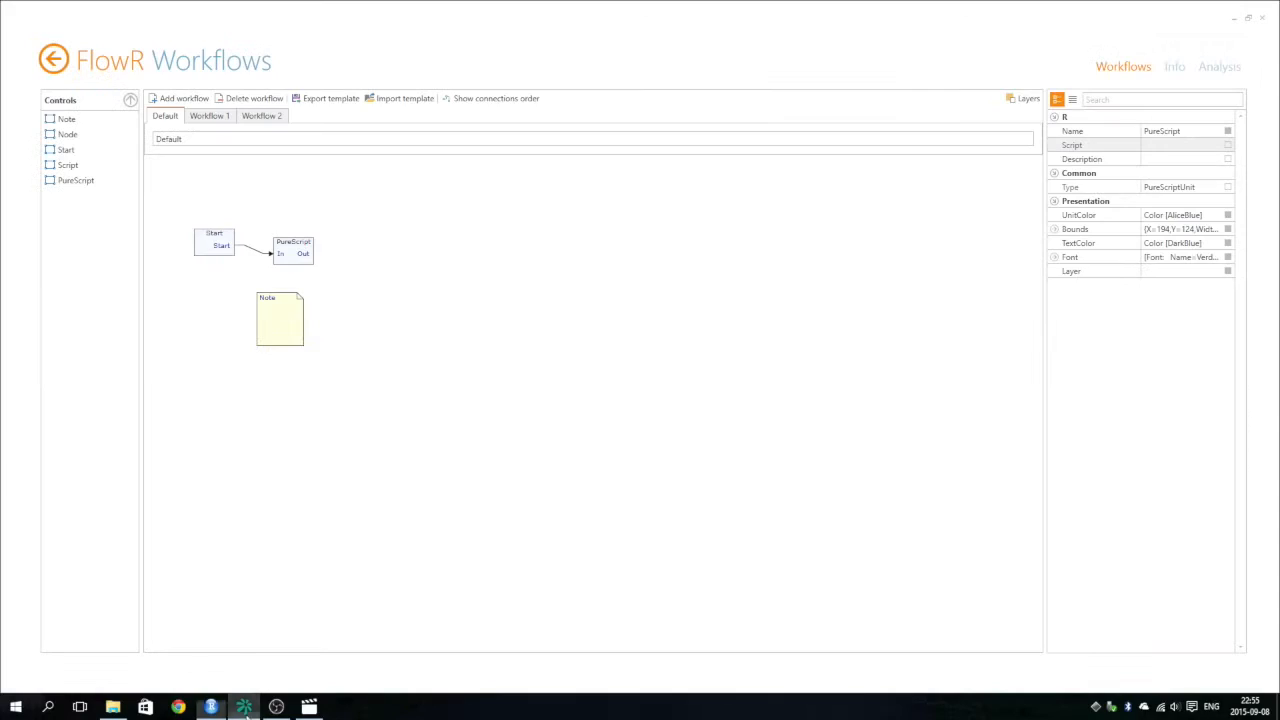
{"action": "left_click", "coordinate": [279, 313]}
{"action": "left_click", "coordinate": [1166, 173]}
{"action": "left_click", "coordinate": [1218, 173]}
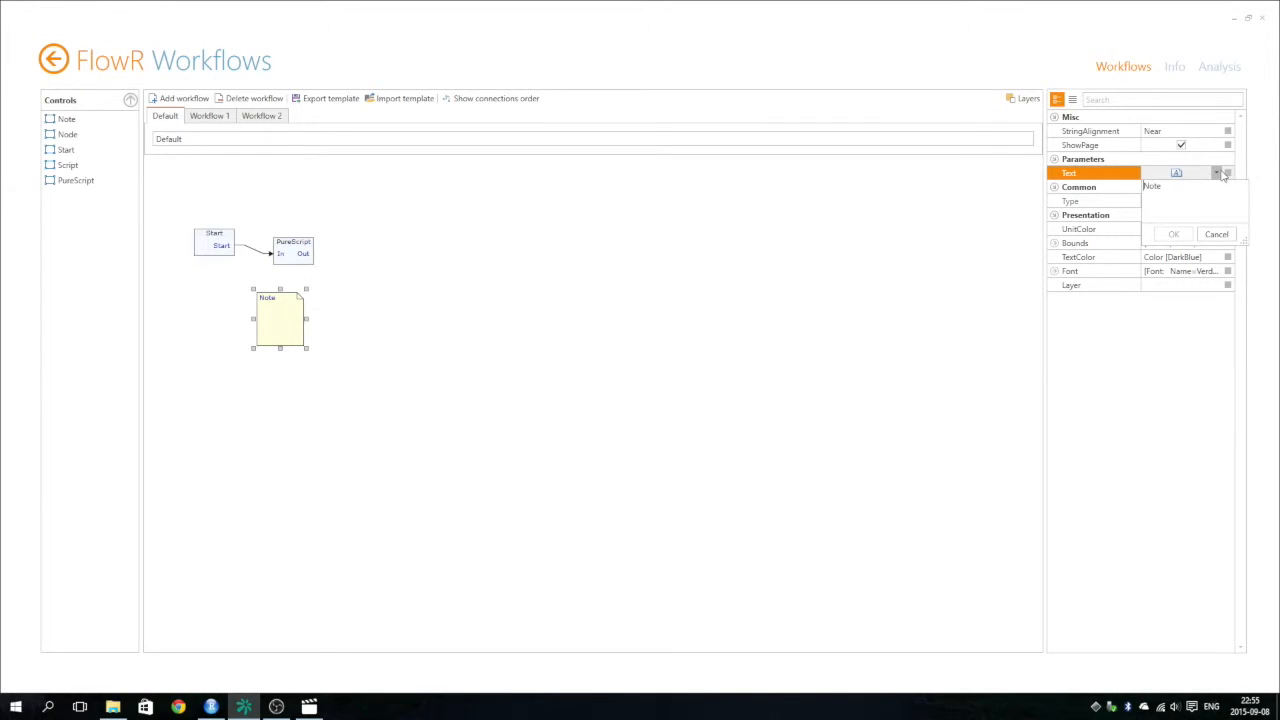
{"action": "key", "text": "ctrl+a"}
{"action": "key", "text": "ctrl+v"}
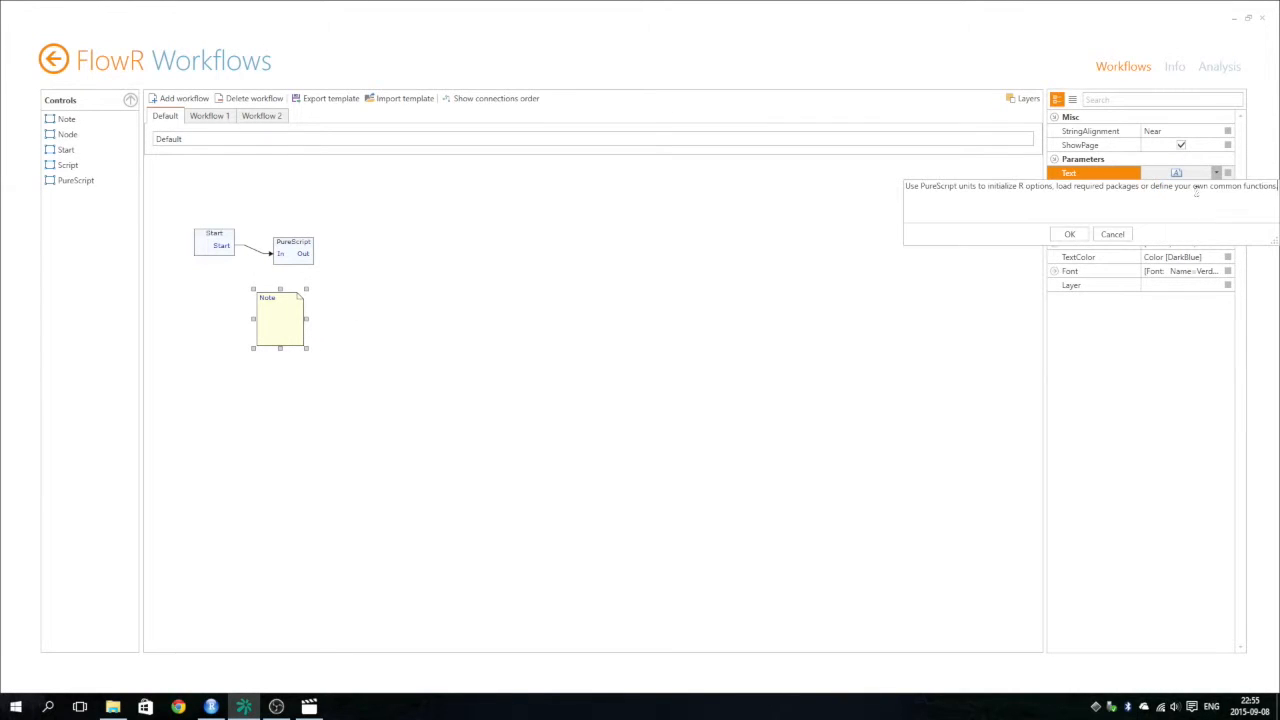
{"action": "left_click", "coordinate": [1066, 234]}
{"action": "left_click_drag", "start_coordinate": [270, 318], "coordinate": [353, 358]}
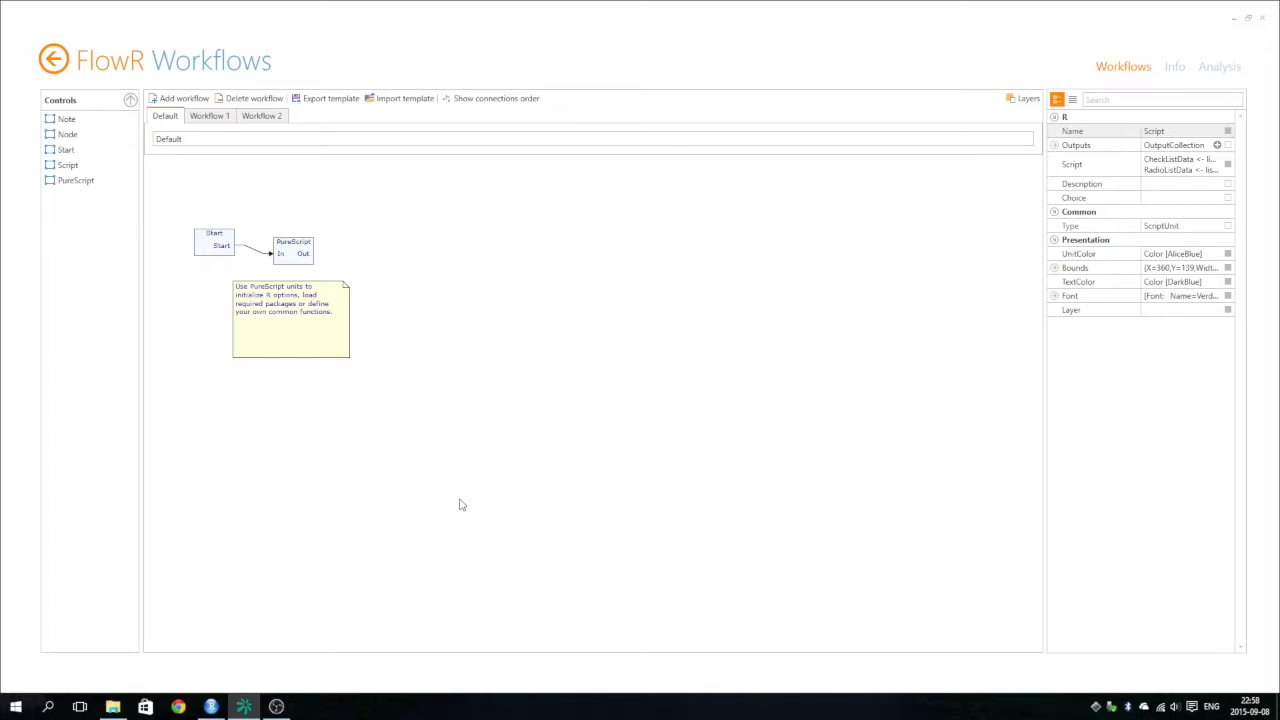
Add a Script unit after the PureScript unit and connect PureScript's Out to its In.
{"action": "left_click_drag", "start_coordinate": [67, 165], "coordinate": [392, 254]}
{"action": "left_click_drag", "start_coordinate": [305, 253], "coordinate": [388, 259]}
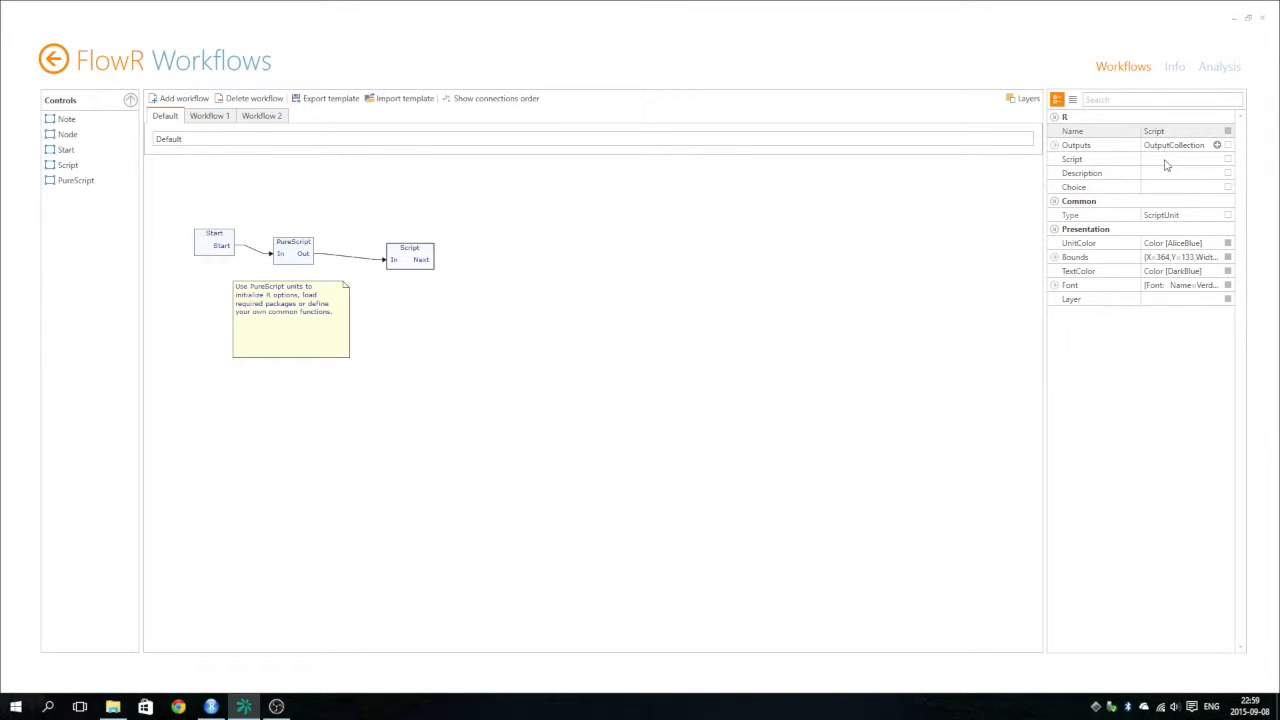
Switch to RStudio, review the 2-Parameters.R code and copy the entire script.
{"action": "left_click", "coordinate": [211, 707]}
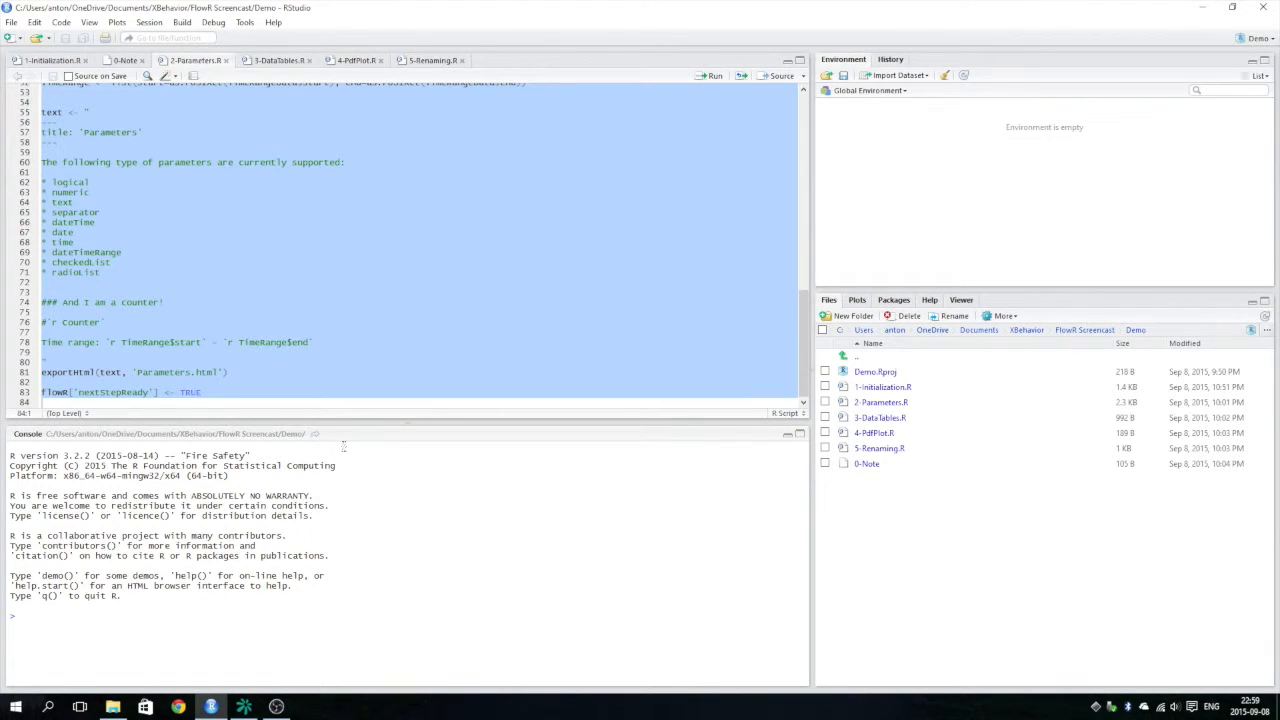
{"action": "scroll", "coordinate": [271, 327], "scroll_direction": "up", "scroll_amount": 7}
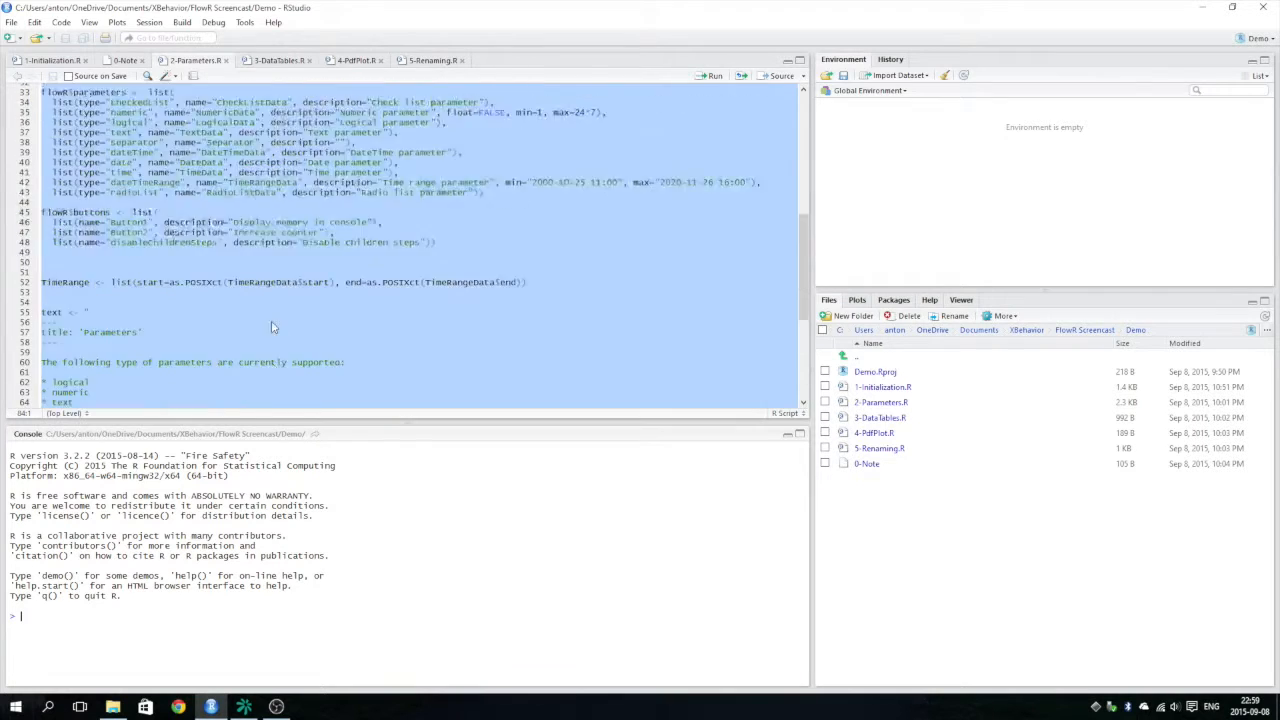
{"action": "scroll", "coordinate": [271, 320], "scroll_direction": "up", "scroll_amount": 11}
{"action": "left_click", "coordinate": [196, 218]}
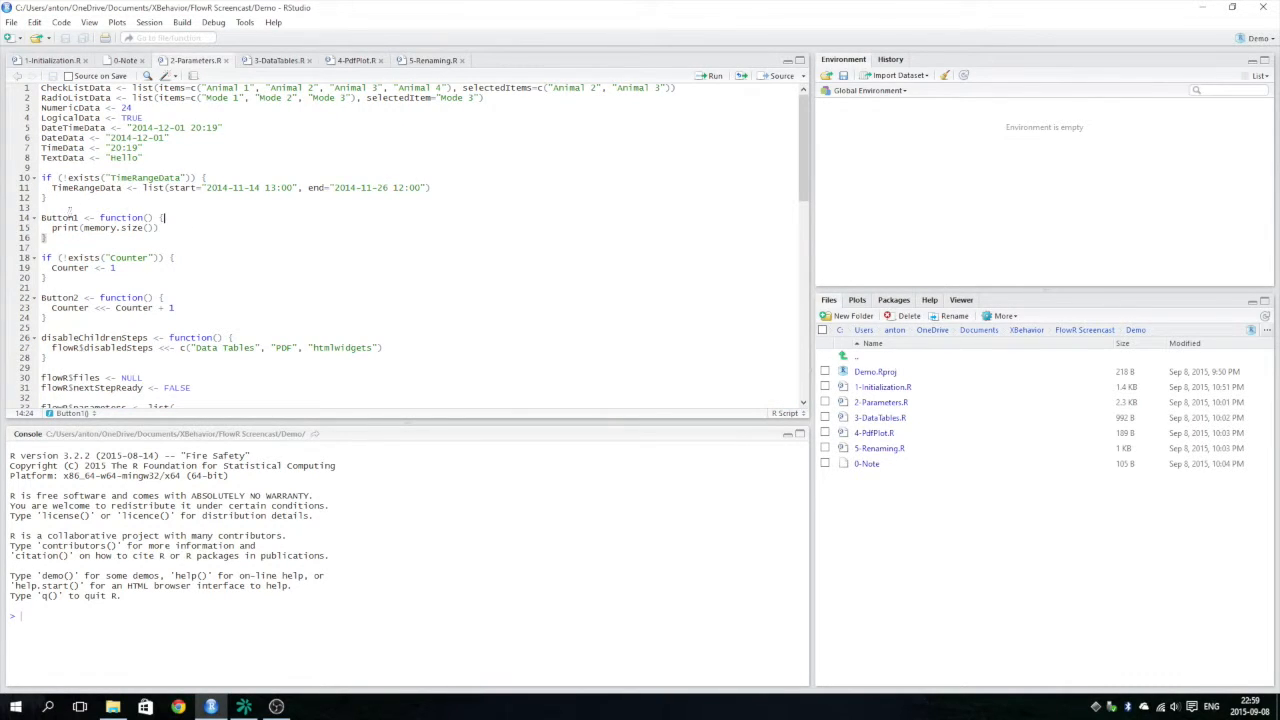
{"action": "left_click", "coordinate": [42, 377]}
{"action": "left_click_drag", "start_coordinate": [42, 377], "coordinate": [72, 377]}
{"action": "left_click", "coordinate": [246, 262]}
{"action": "key", "text": "ctrl+a"}
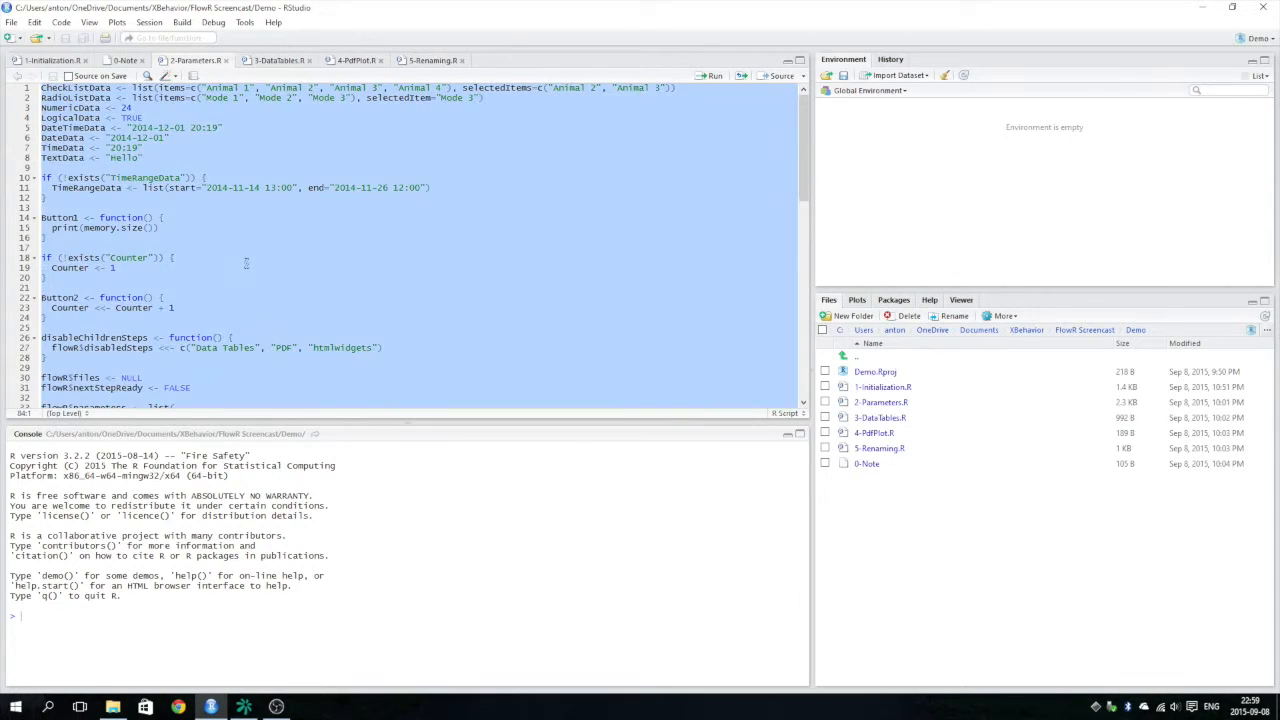
Return to FlowR and paste the copied parameters code as the Script unit's script.
{"action": "left_click", "coordinate": [250, 707]}
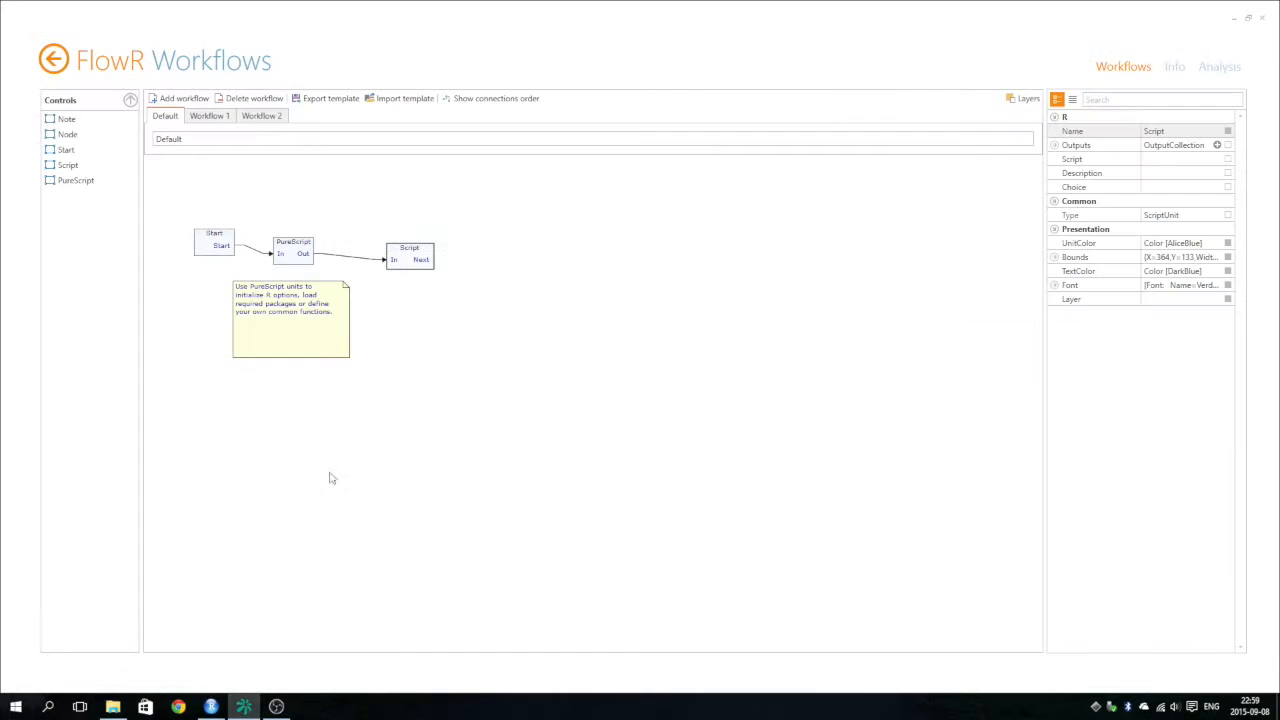
{"action": "left_click", "coordinate": [1206, 160]}
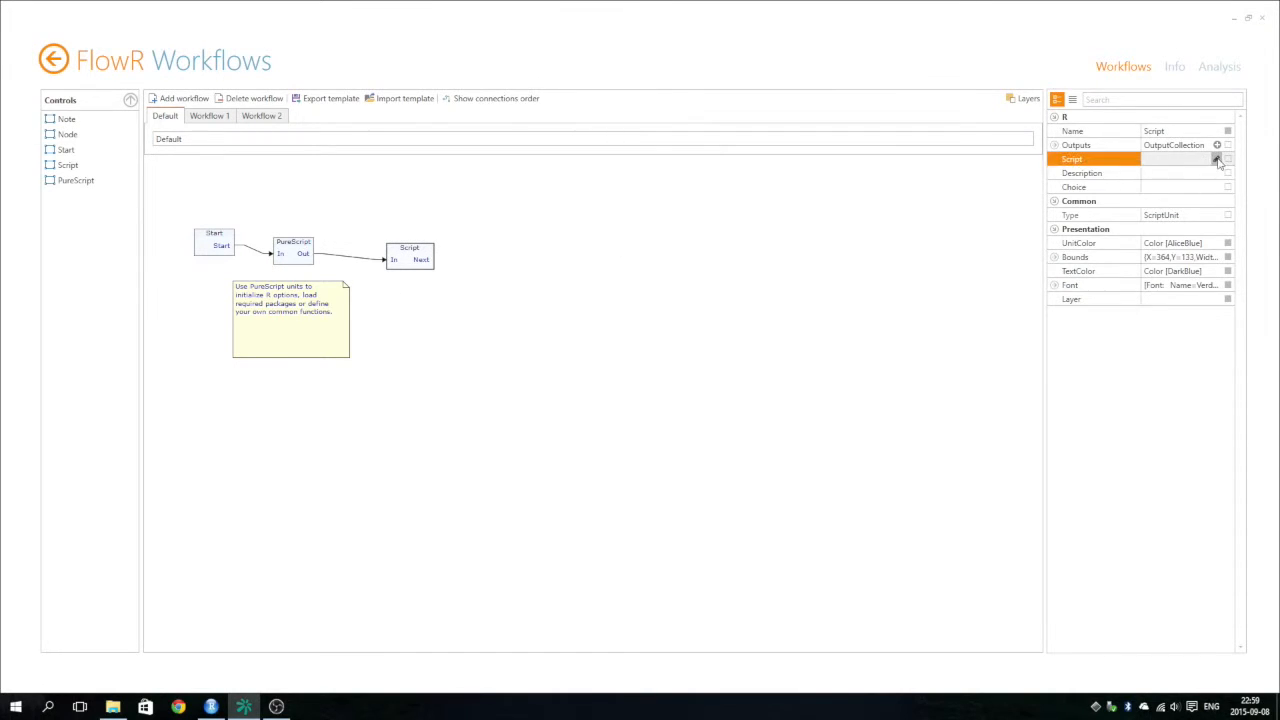
{"action": "left_click", "coordinate": [1216, 159]}
{"action": "key", "text": "ctrl+v"}
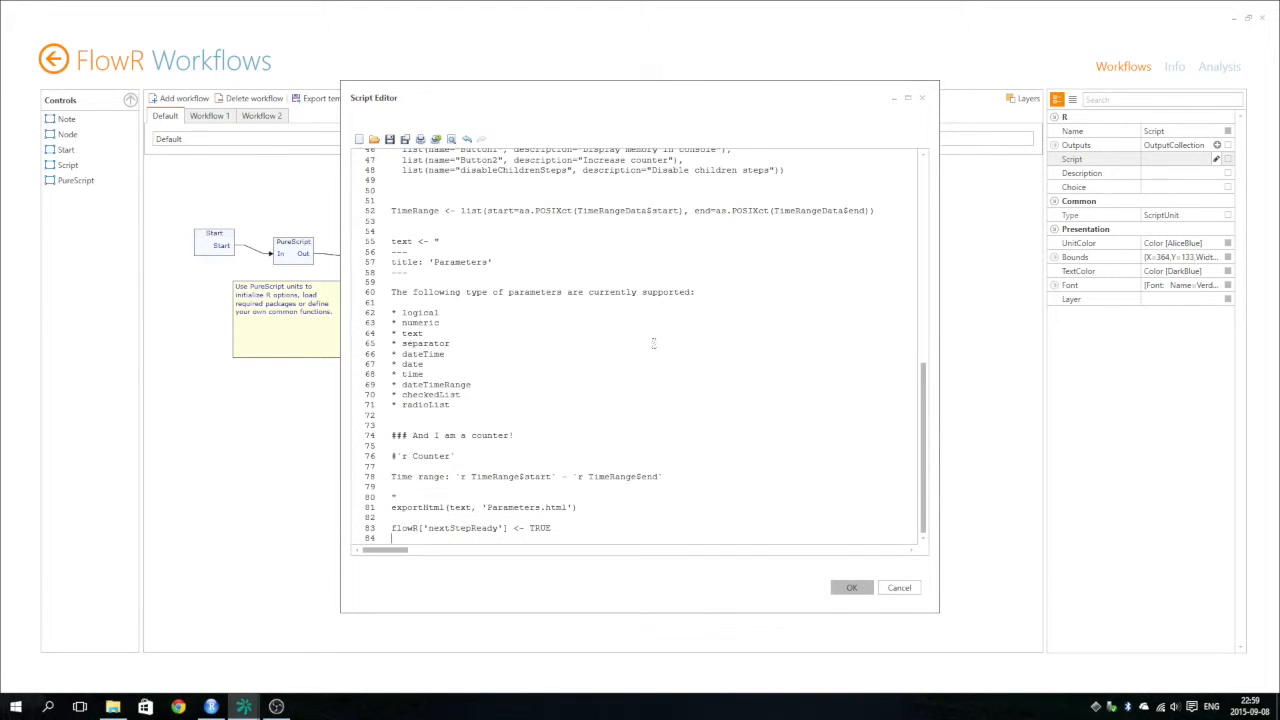
{"action": "left_click", "coordinate": [849, 589]}
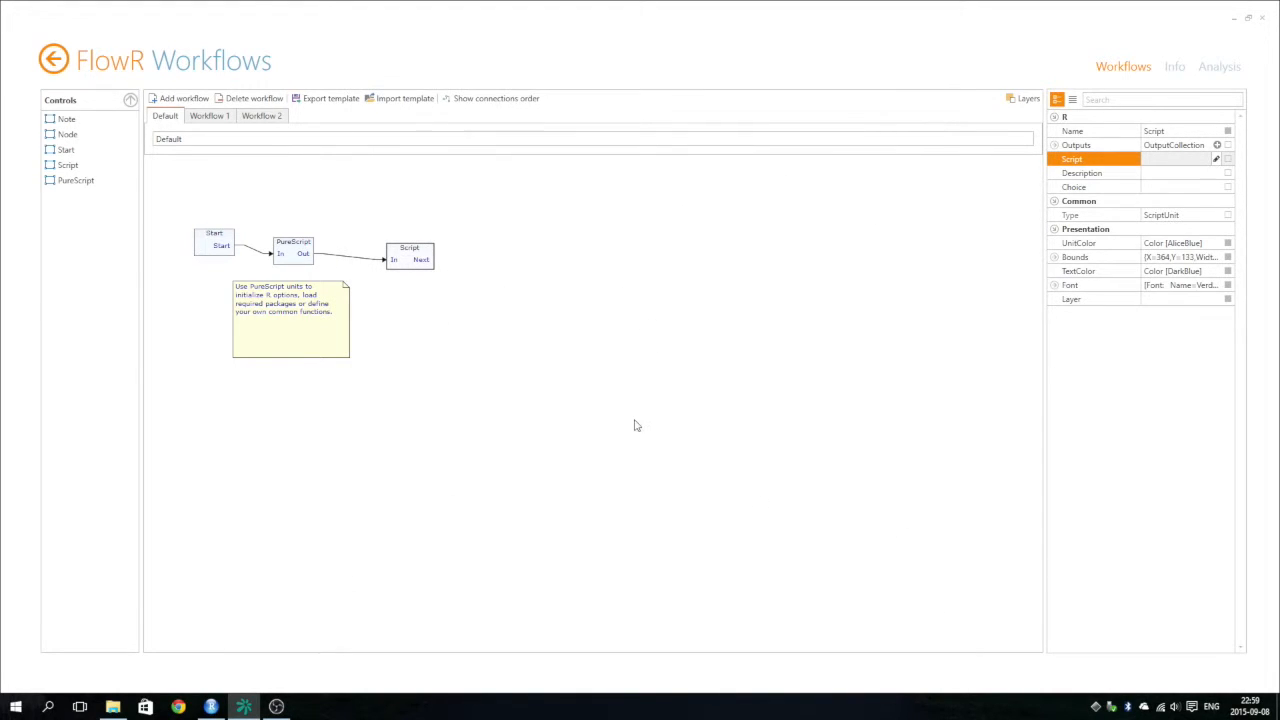
Set the PureScript unit's description to Initialization.
{"action": "left_click", "coordinate": [283, 250]}
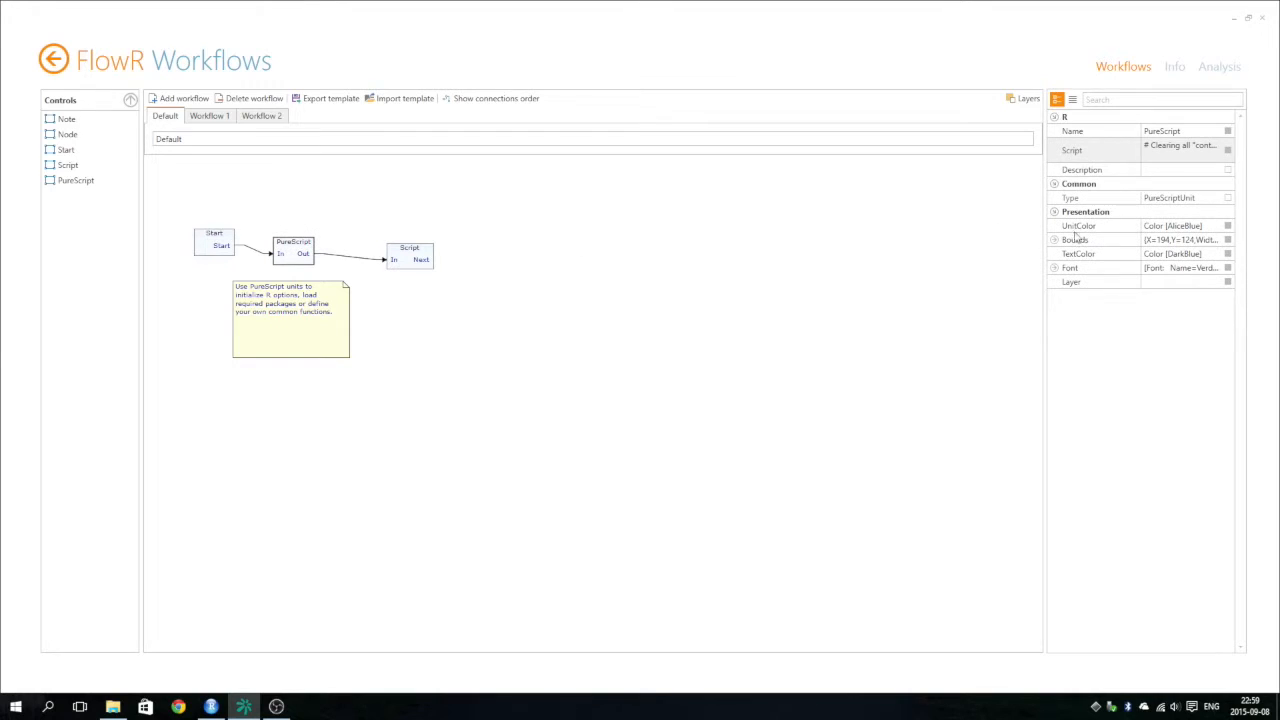
{"action": "left_click", "coordinate": [1161, 170]}
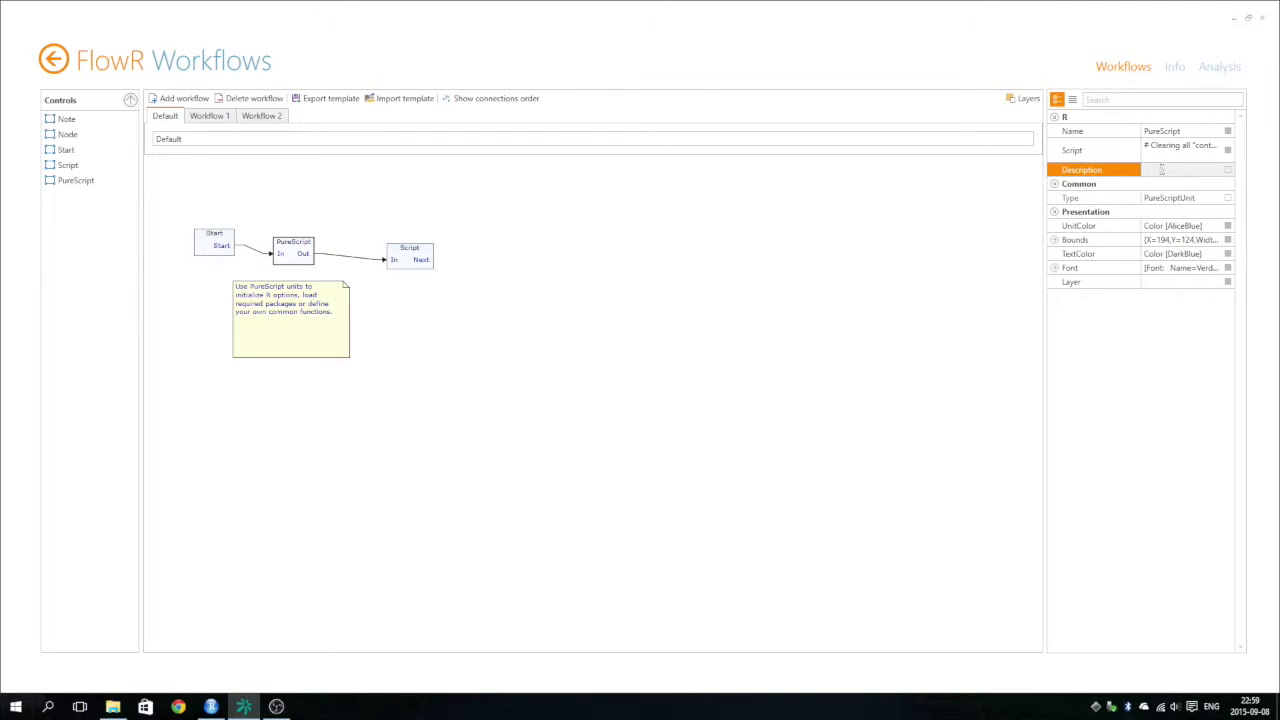
{"action": "type", "text": "Initialization"}
{"action": "key", "text": "Return"}
Set the Script unit's description to Parameters.
{"action": "left_click", "coordinate": [408, 254]}
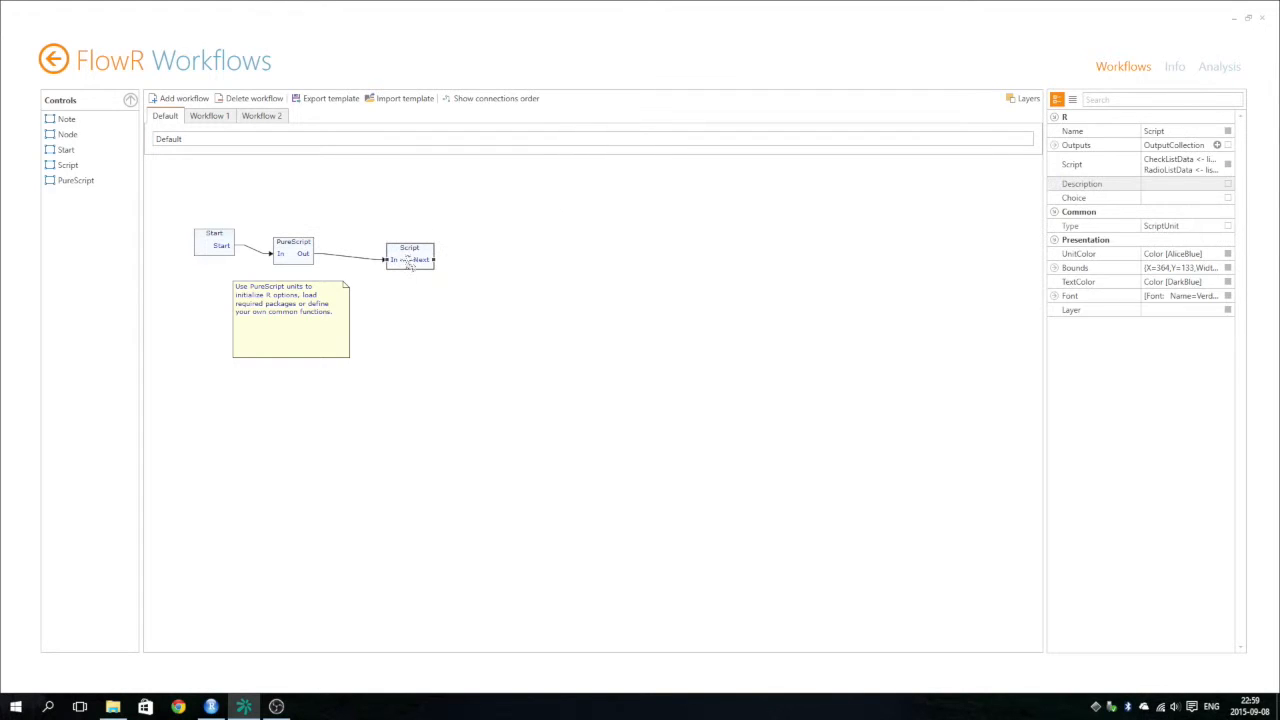
{"action": "left_click", "coordinate": [1168, 183]}
{"action": "type", "text": "Parameters"}
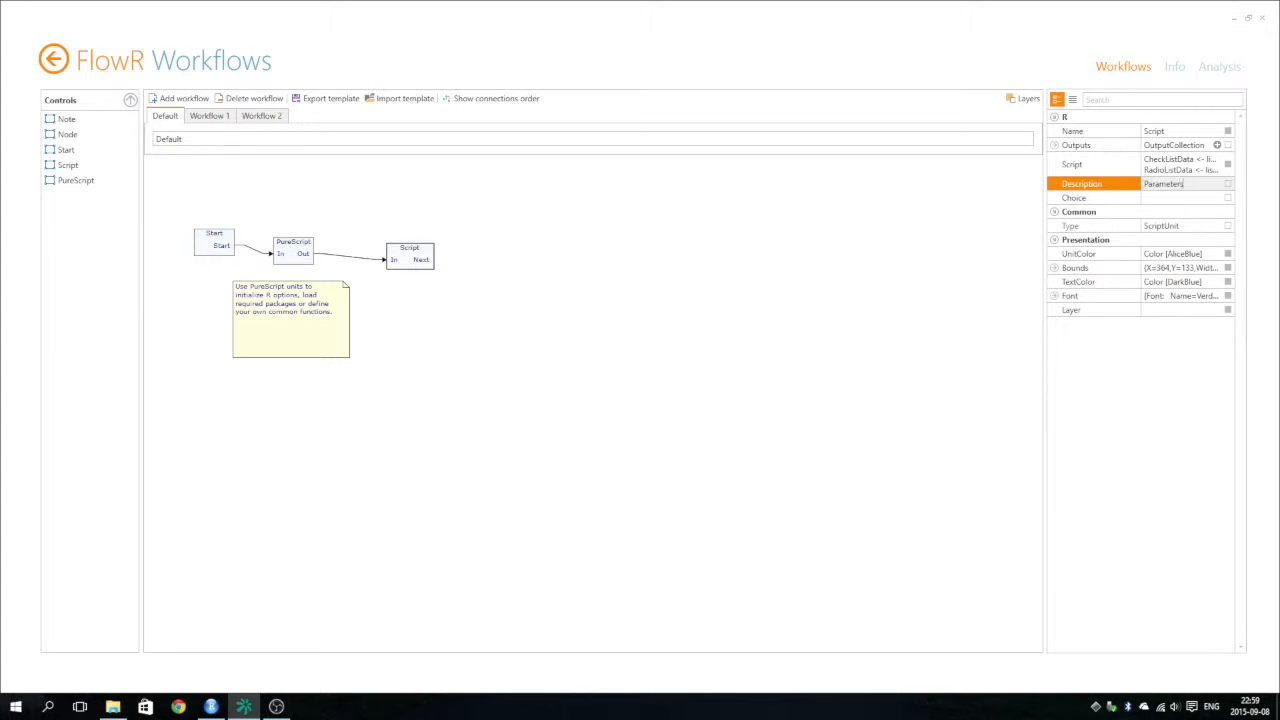
{"action": "left_click", "coordinate": [631, 334]}
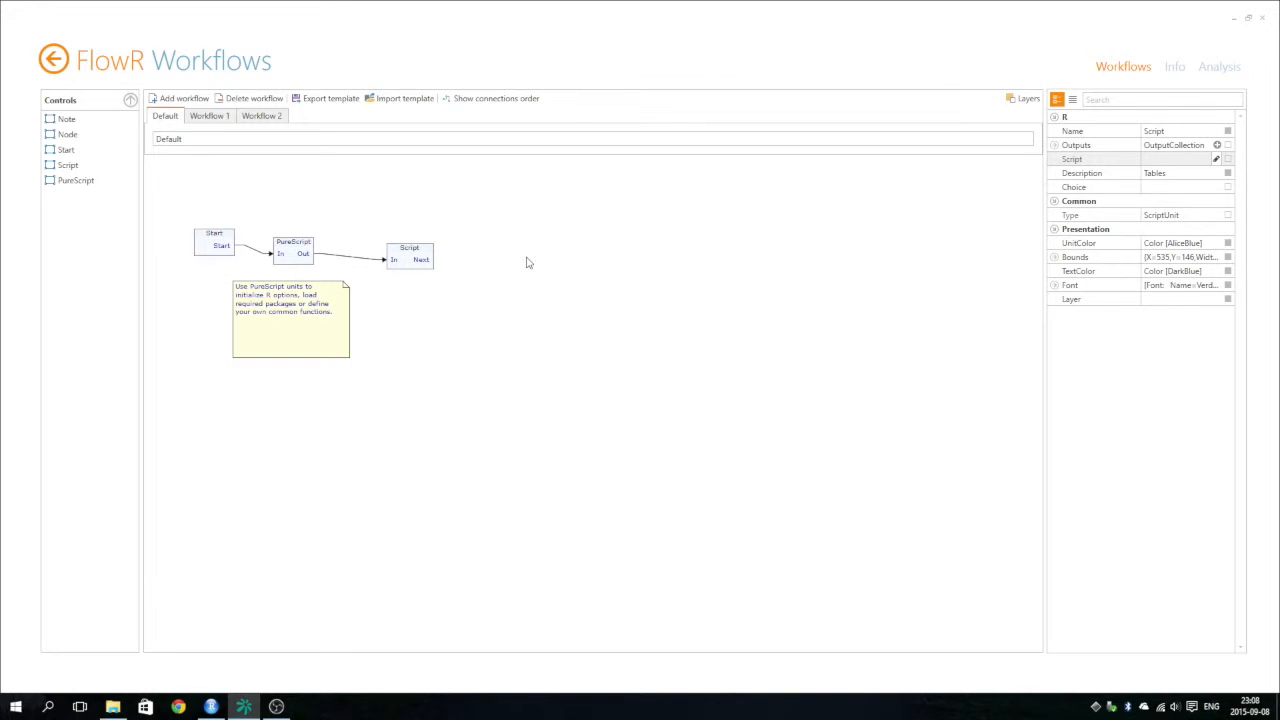
Add a second Script unit fed from the first one's Next output and set its description to Tables.
{"action": "left_click_drag", "start_coordinate": [68, 165], "coordinate": [486, 257]}
{"action": "left_click_drag", "start_coordinate": [428, 260], "coordinate": [490, 268]}
{"action": "left_click", "coordinate": [492, 267]}
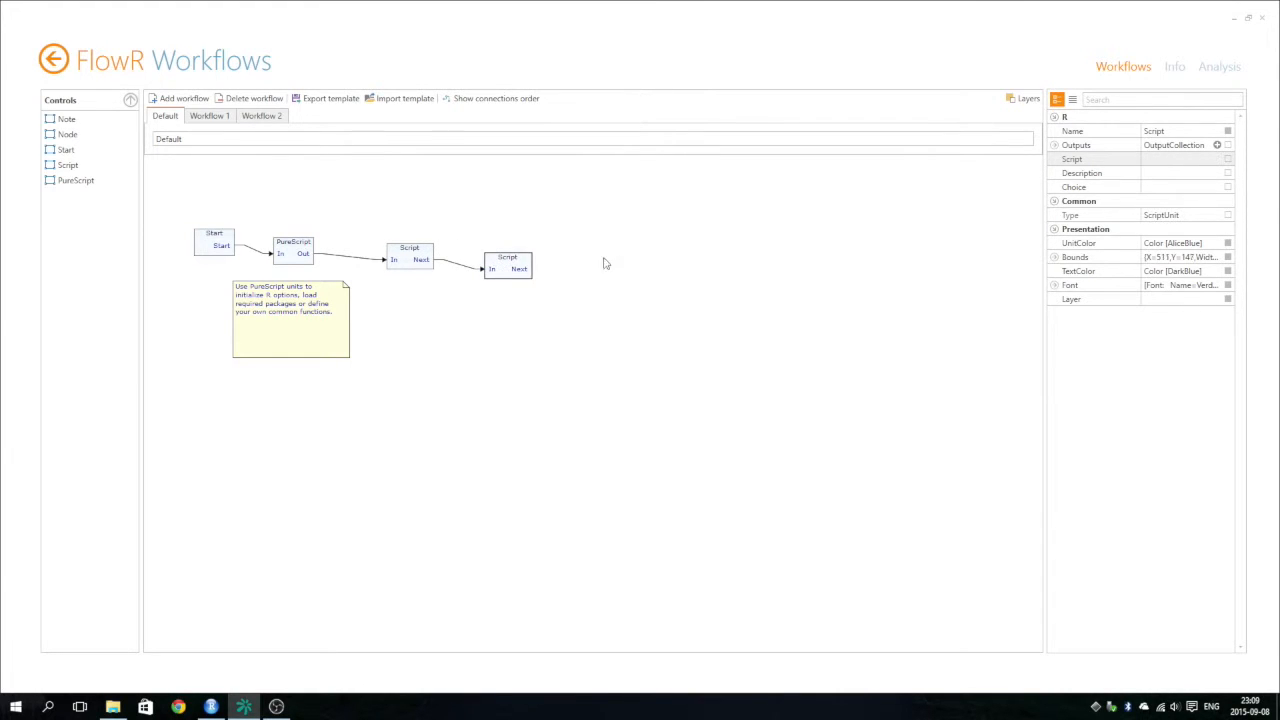
{"action": "left_click", "coordinate": [1150, 177]}
{"action": "type", "text": "Tables"}
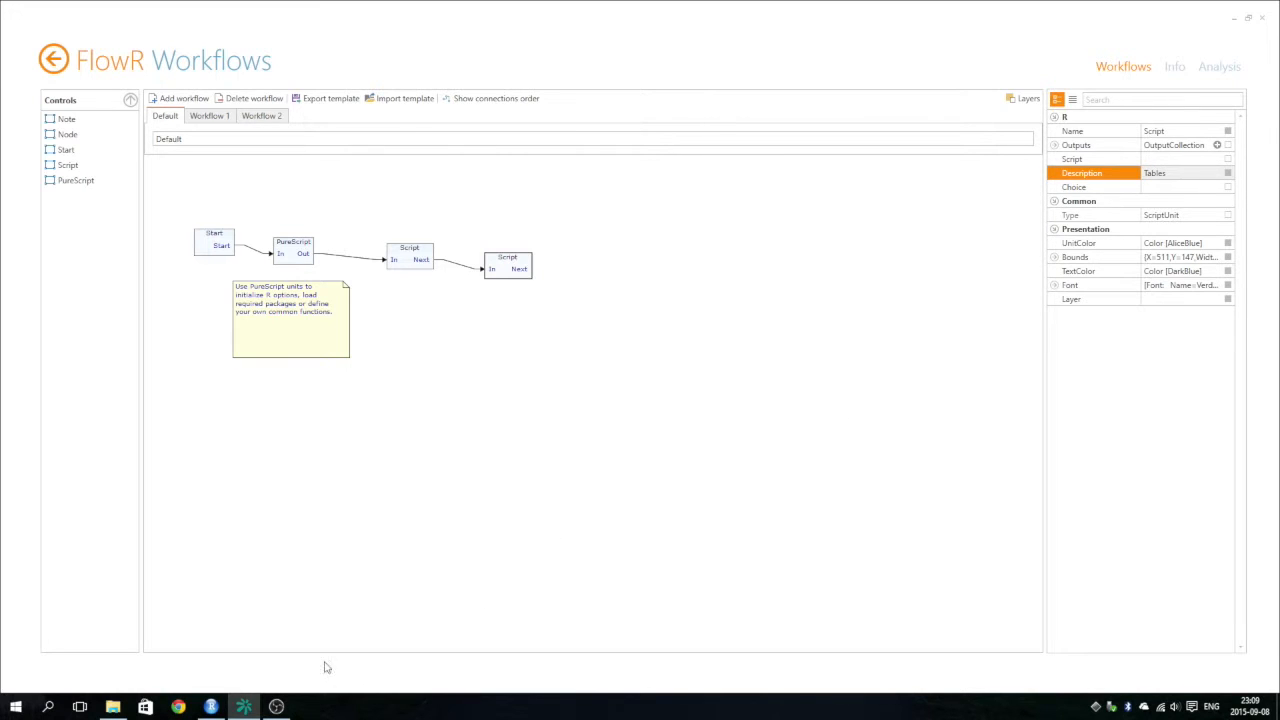
Switch to RStudio and copy the entire 3-DataTables.R script.
{"action": "left_click", "coordinate": [211, 706]}
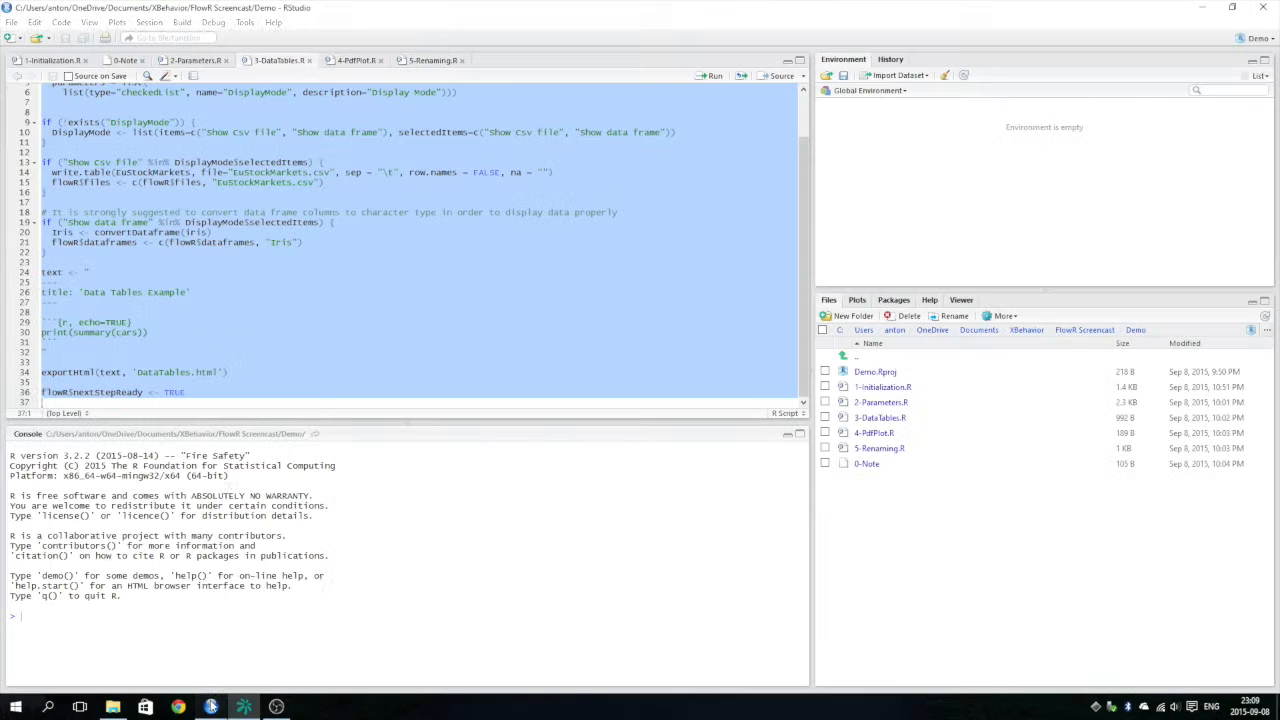
{"action": "left_click", "coordinate": [232, 292]}
{"action": "key", "text": "ctrl+a"}
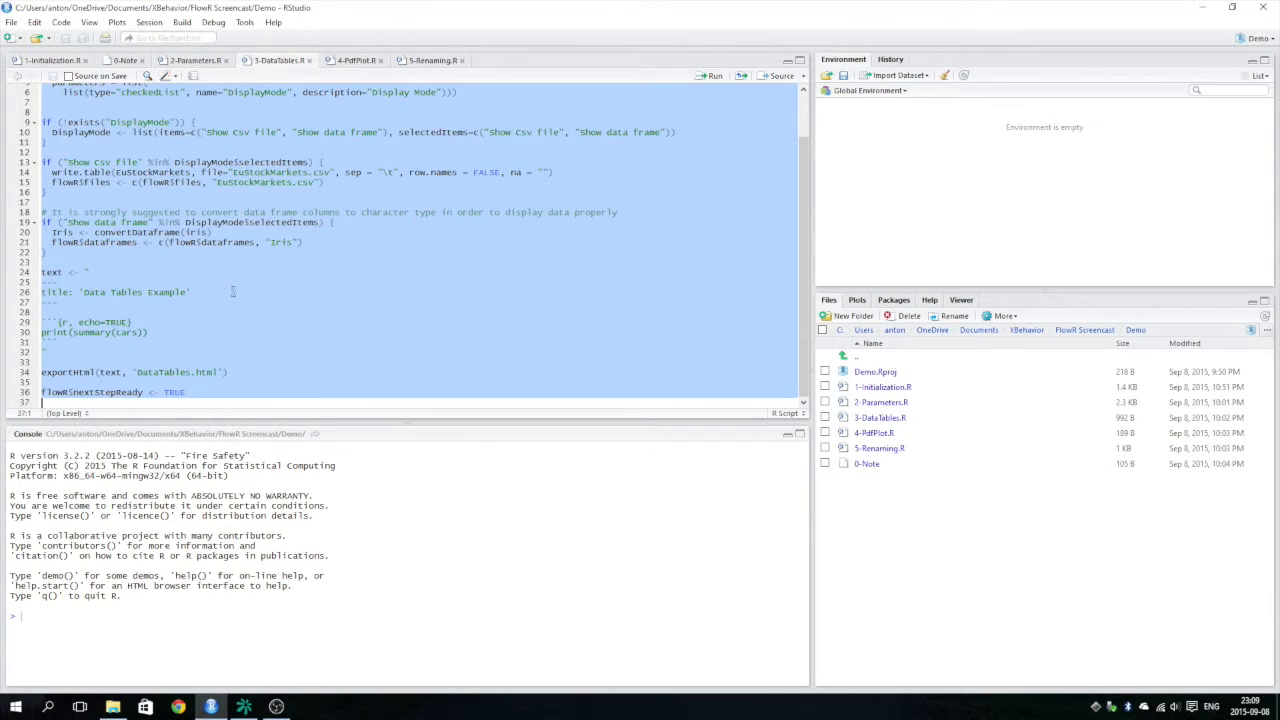
Switch to FlowR and paste the copied data tables code into the Tables unit's script.
{"action": "left_click", "coordinate": [244, 706]}
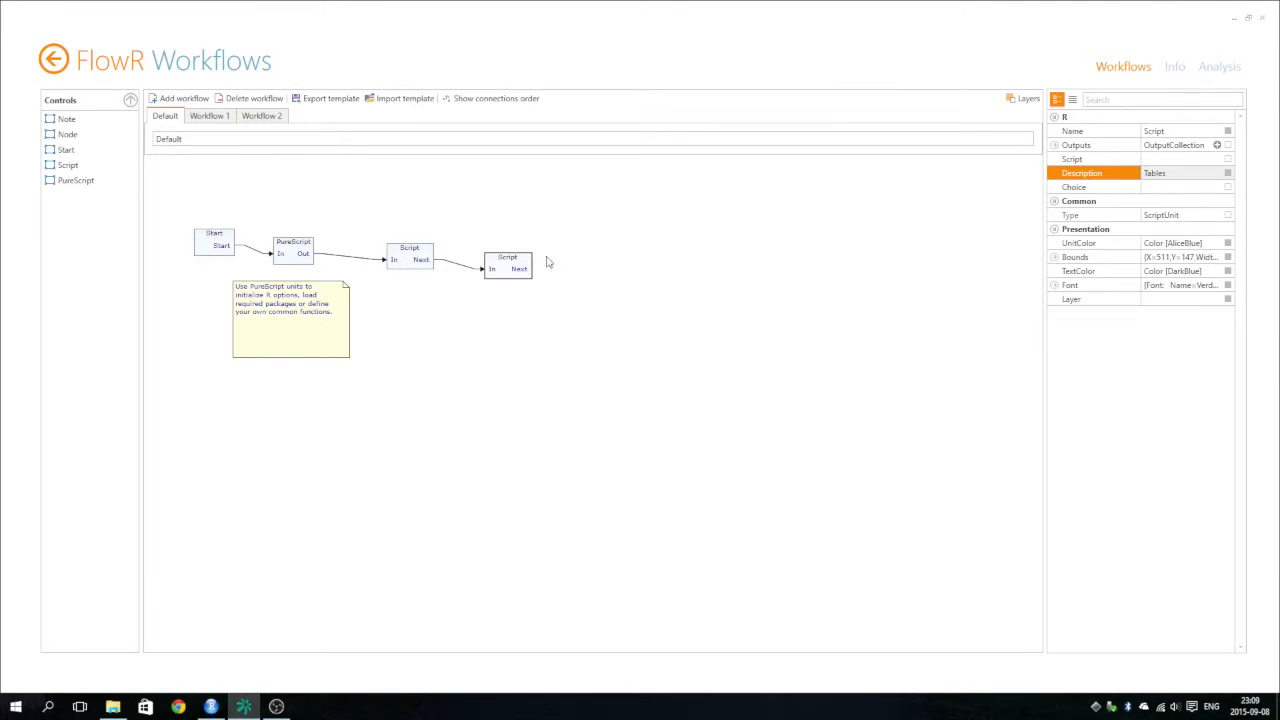
{"action": "left_click", "coordinate": [1212, 160]}
{"action": "left_click", "coordinate": [1217, 160]}
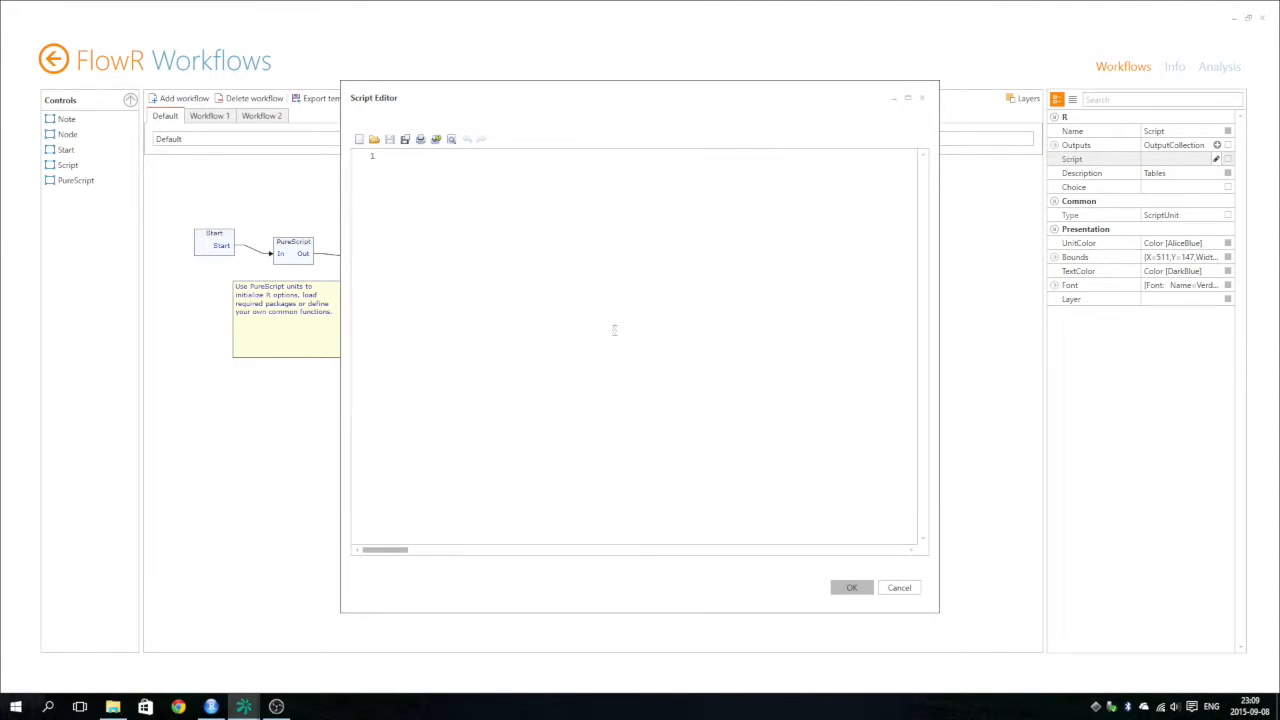
{"action": "key", "text": "ctrl+v"}
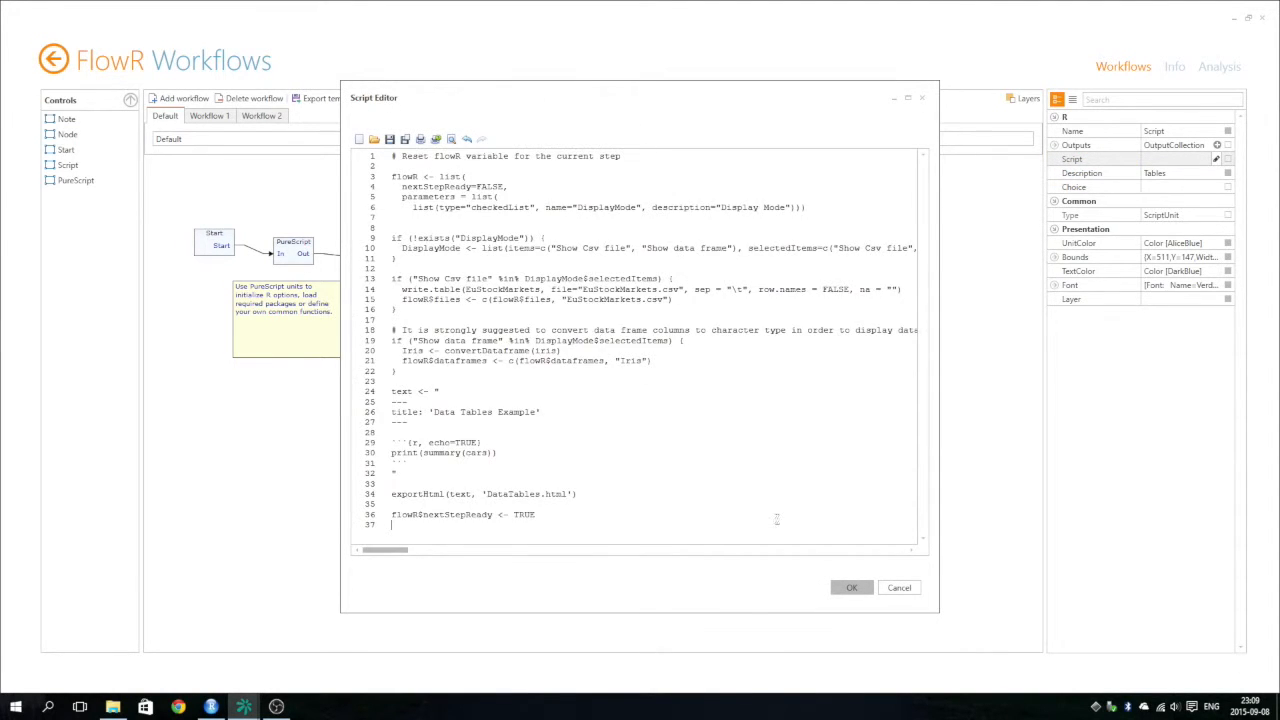
{"action": "left_click", "coordinate": [849, 589]}
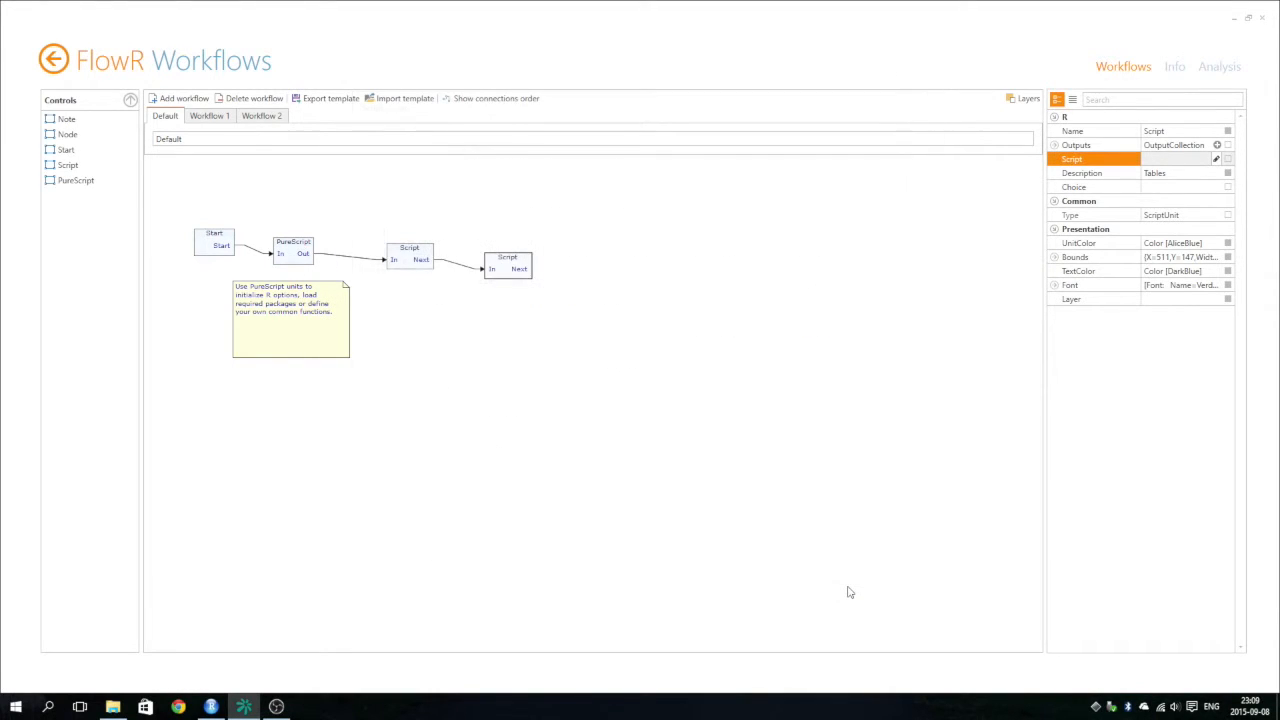
Add a third Script unit fed from the Tables unit's Next output and set its description to Plot.
{"action": "left_click", "coordinate": [182, 406]}
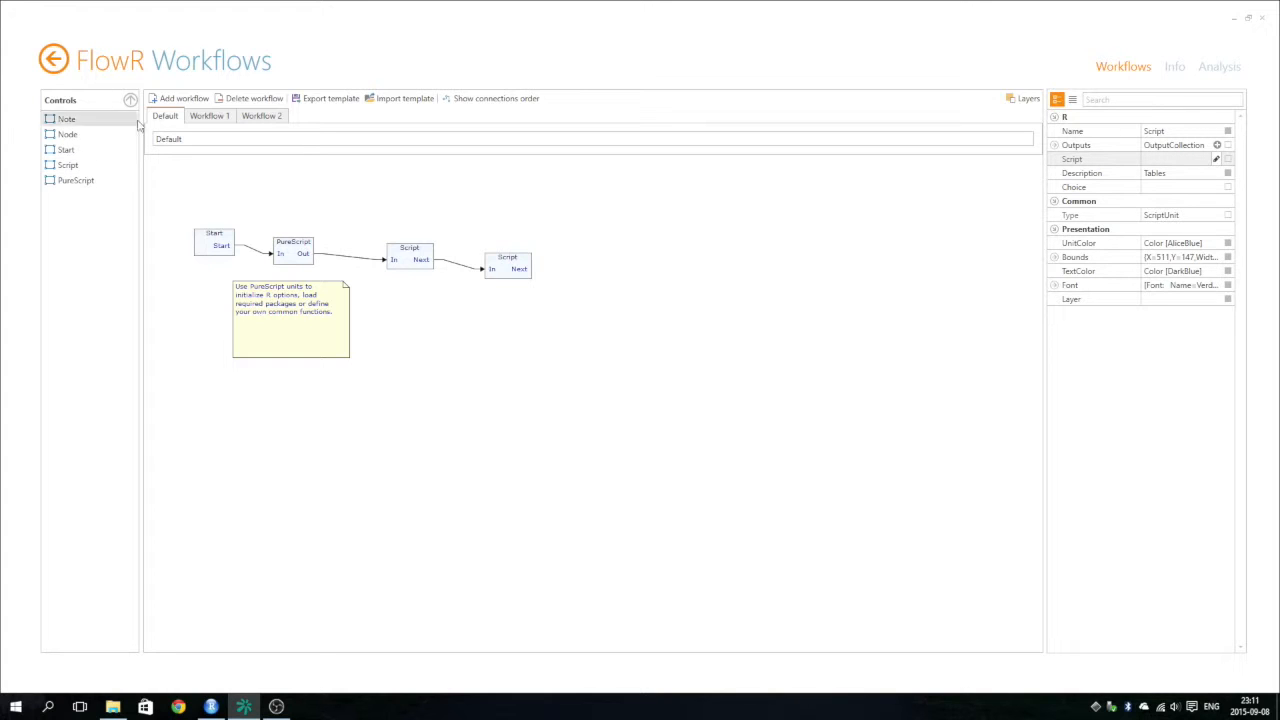
{"action": "left_click_drag", "start_coordinate": [83, 171], "coordinate": [566, 272]}
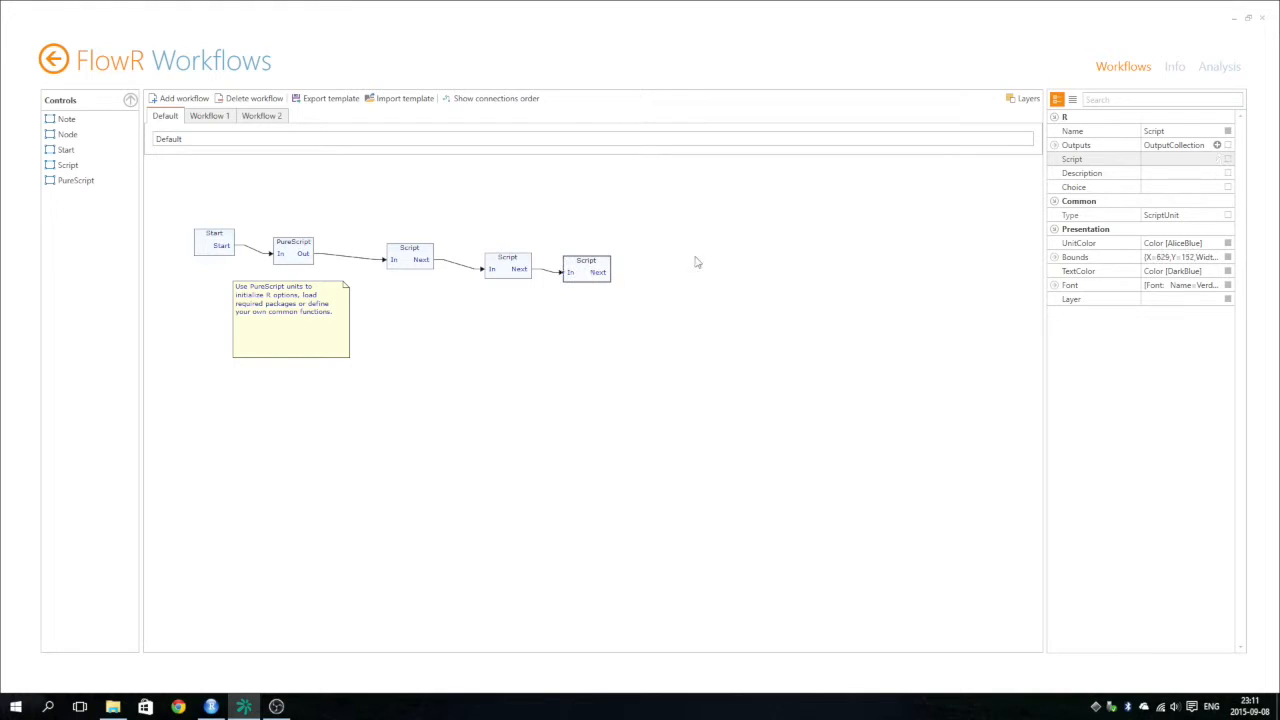
{"action": "left_click", "coordinate": [1180, 173]}
{"action": "type", "text": "Plot"}
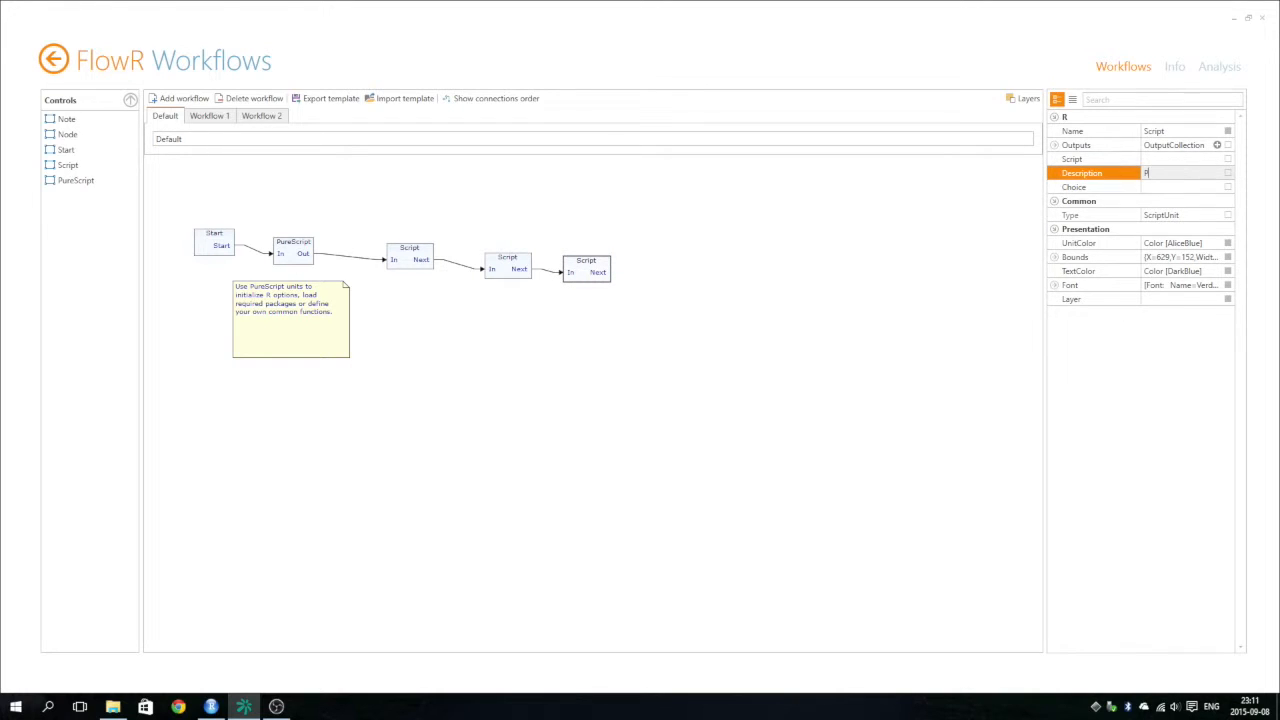
{"action": "key", "text": "Return"}
Add a fourth Script unit fed from the Plot unit's Next output and set its description to Renaming.
{"action": "left_click", "coordinate": [168, 372]}
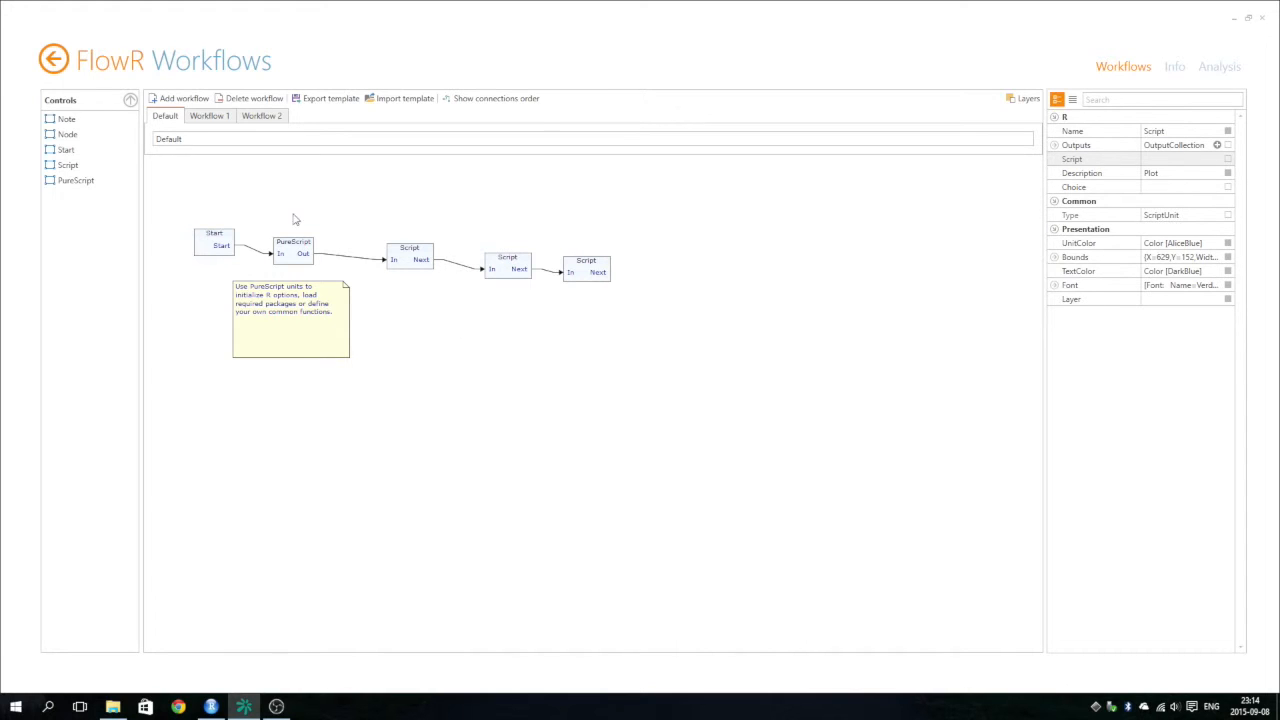
{"action": "left_click_drag", "start_coordinate": [74, 163], "coordinate": [675, 263]}
{"action": "left_click_drag", "start_coordinate": [598, 272], "coordinate": [682, 277]}
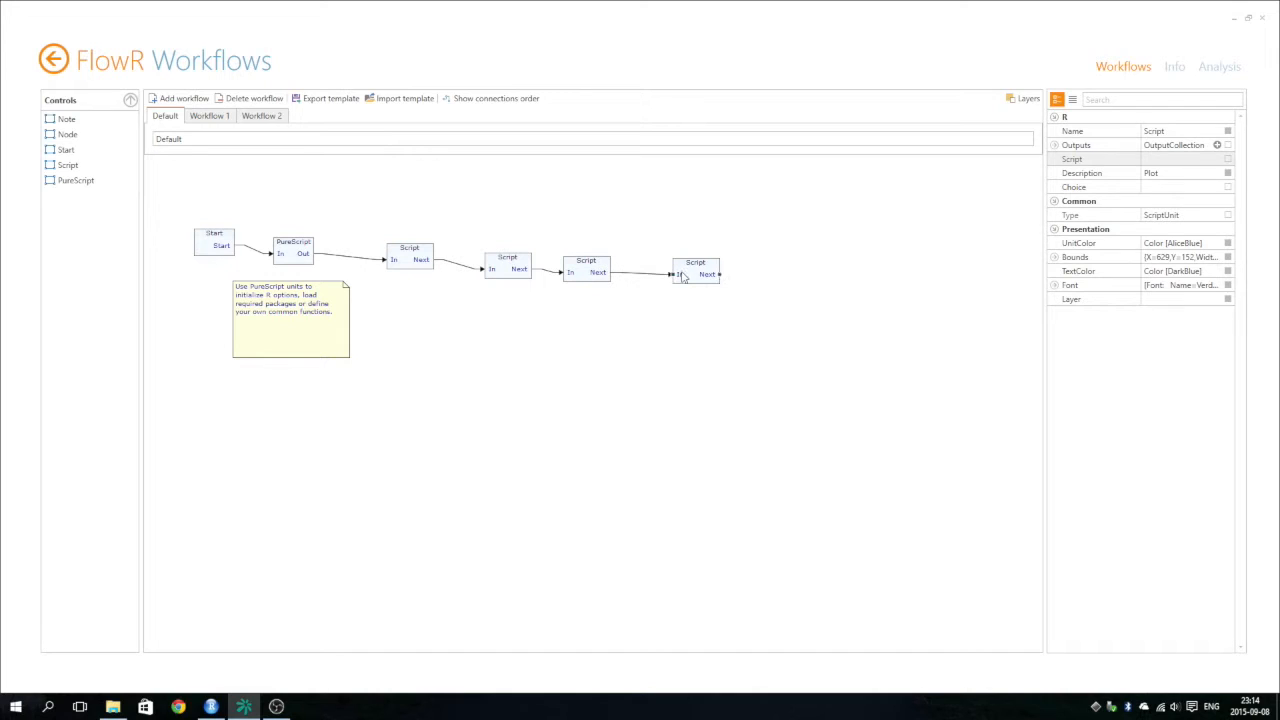
{"action": "left_click", "coordinate": [1170, 174]}
{"action": "type", "text": "Renaming"}
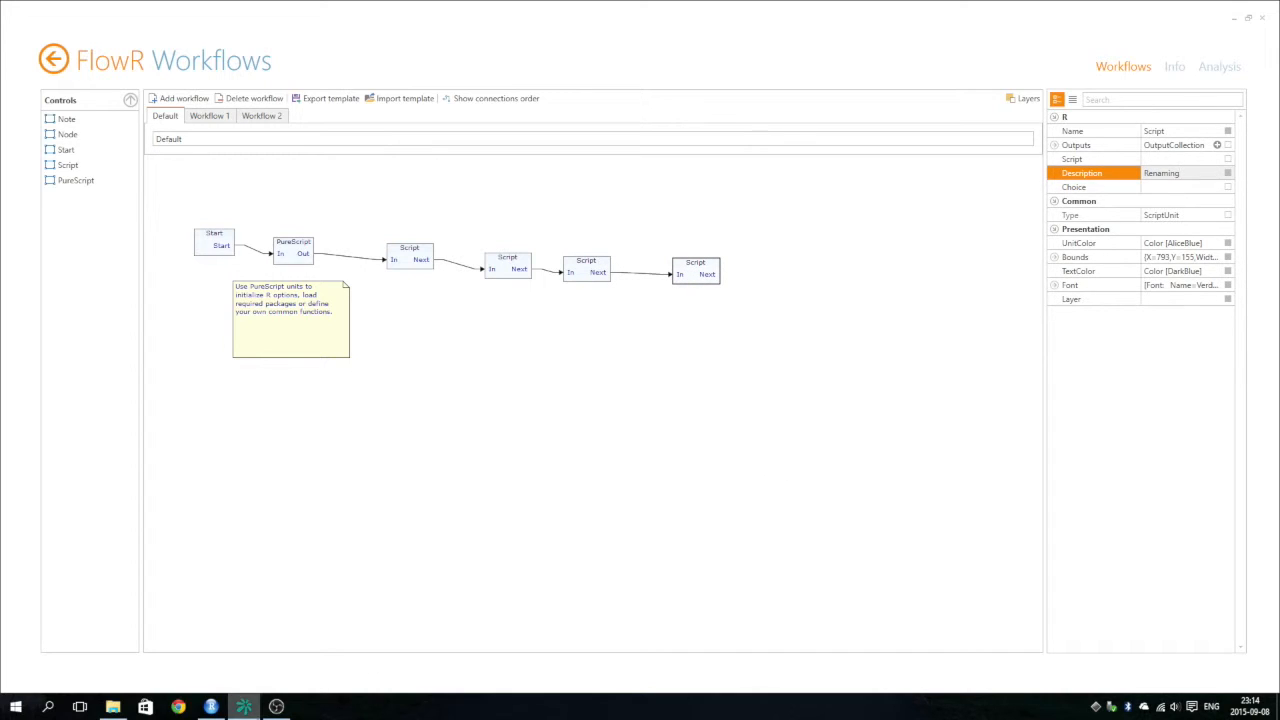
Switch to RStudio and copy the entire 5-Renaming.R script.
{"action": "left_click", "coordinate": [211, 707]}
{"action": "left_click", "coordinate": [393, 204]}
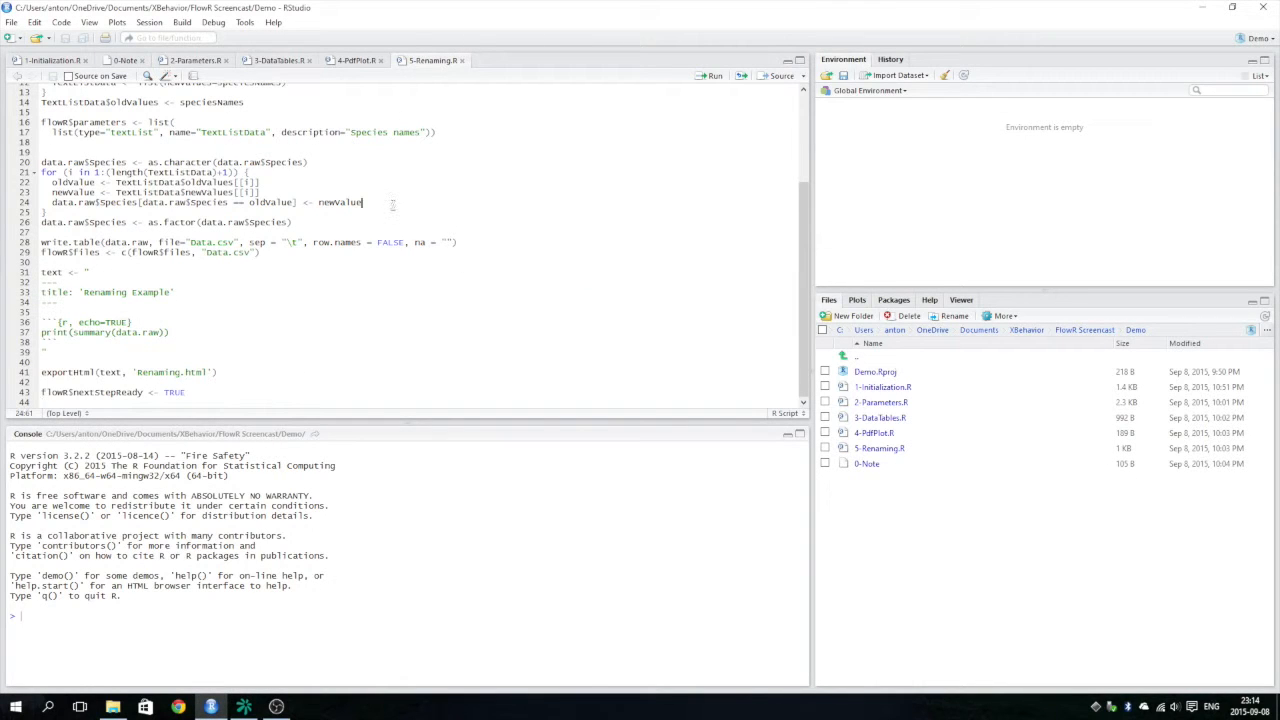
{"action": "key", "text": "ctrl+a"}
Switch to FlowR and paste the copied renaming code into the Renaming unit's script.
{"action": "left_click", "coordinate": [244, 707]}
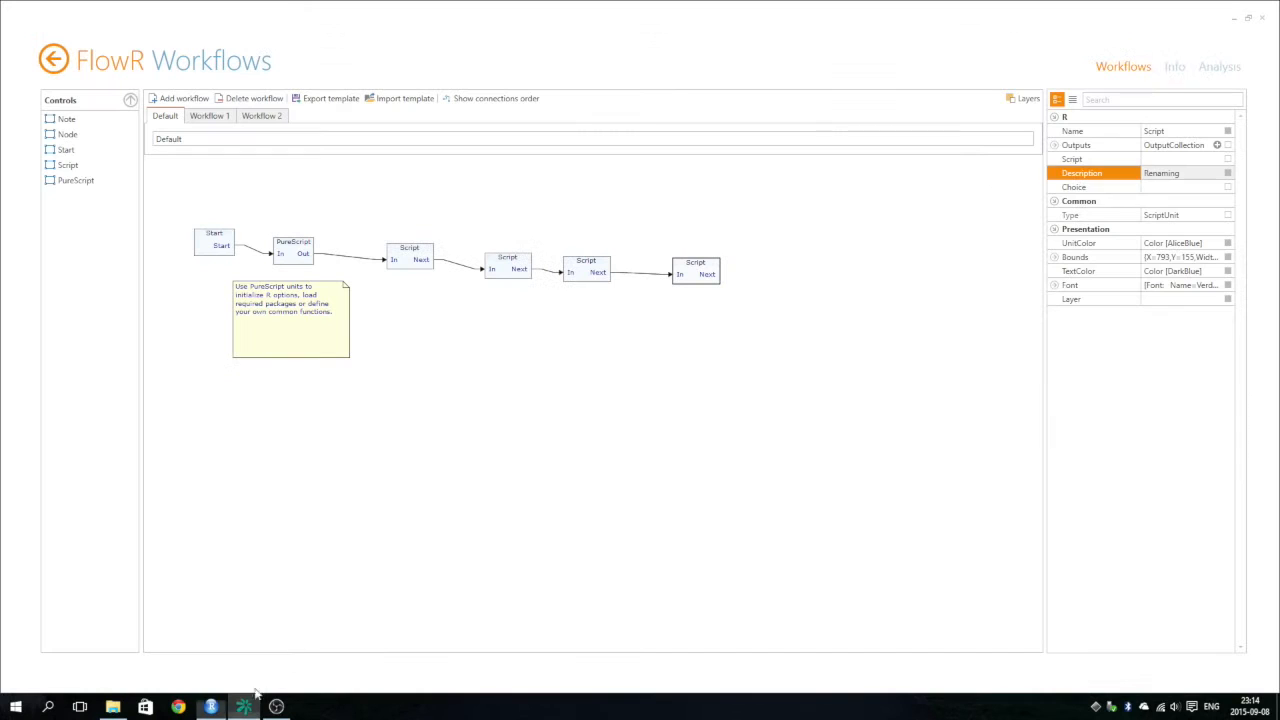
{"action": "left_click", "coordinate": [697, 266]}
{"action": "left_click", "coordinate": [1172, 159]}
{"action": "left_click", "coordinate": [1215, 159]}
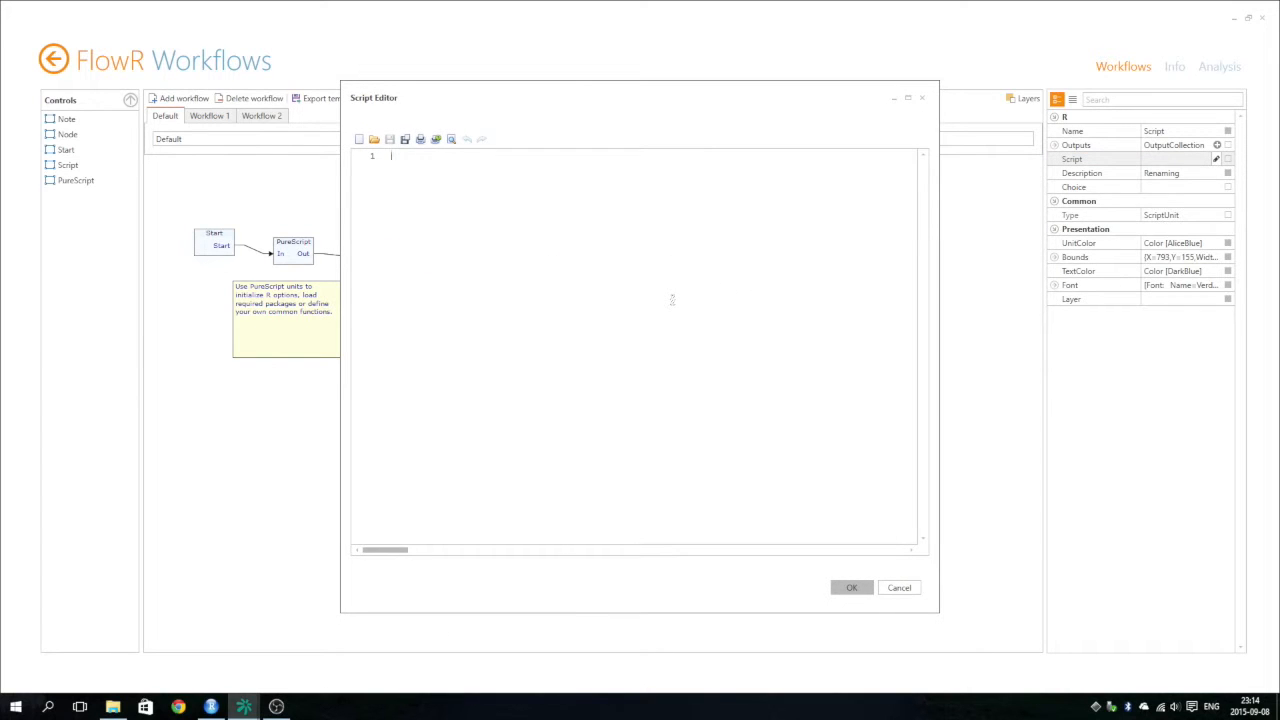
{"action": "key", "text": "ctrl+v"}
{"action": "left_click", "coordinate": [855, 587]}
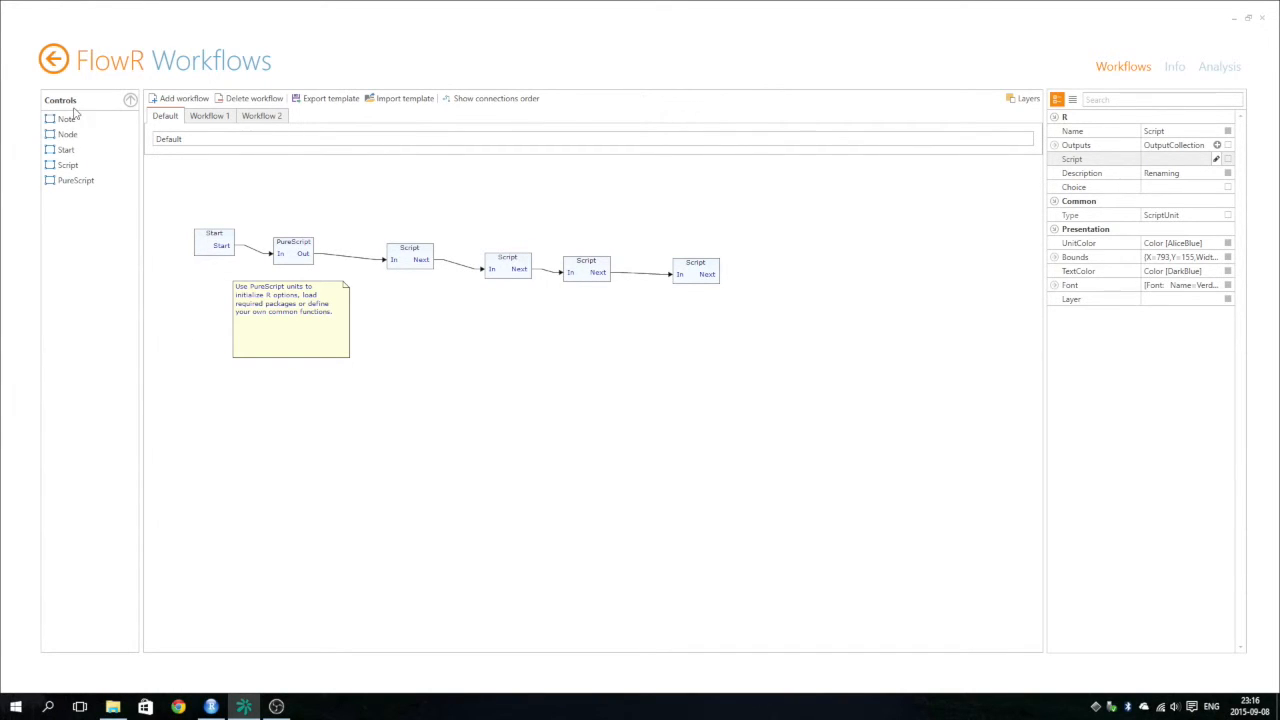
Return to the FlowR start page and save the bundle as Demo.flowr, replacing the existing file.
{"action": "left_click", "coordinate": [56, 57]}
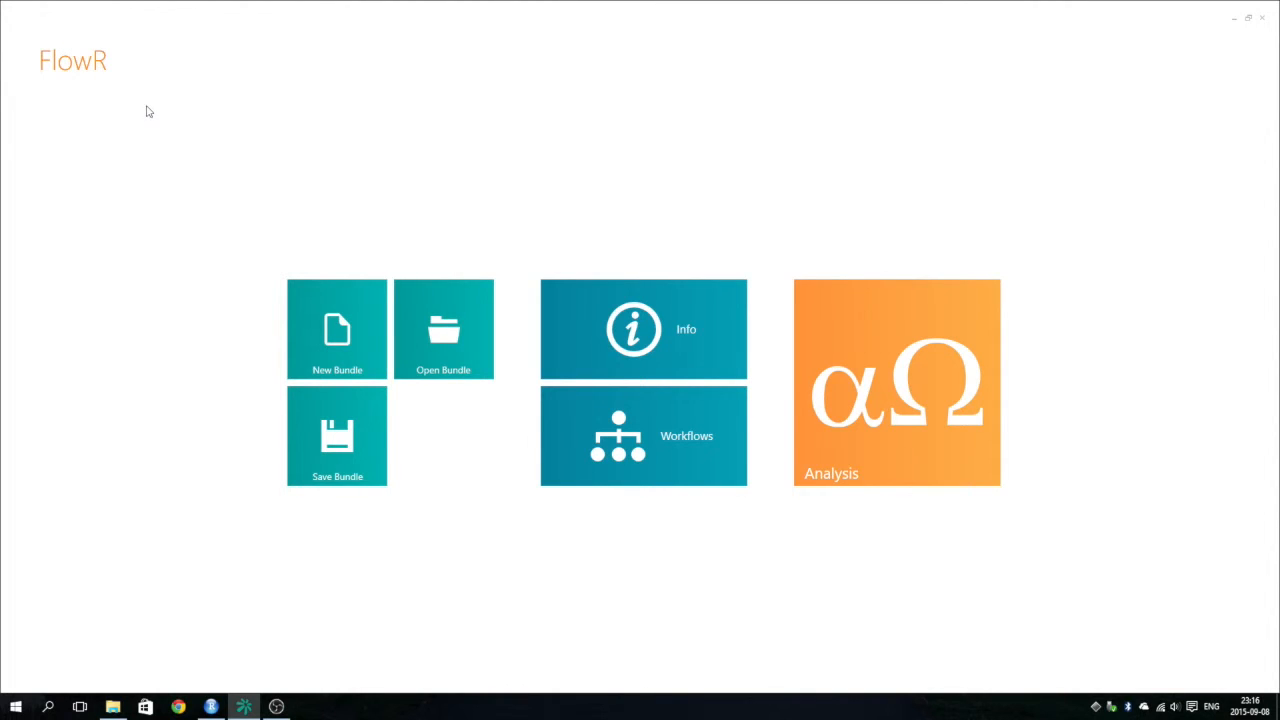
{"action": "left_click", "coordinate": [350, 436]}
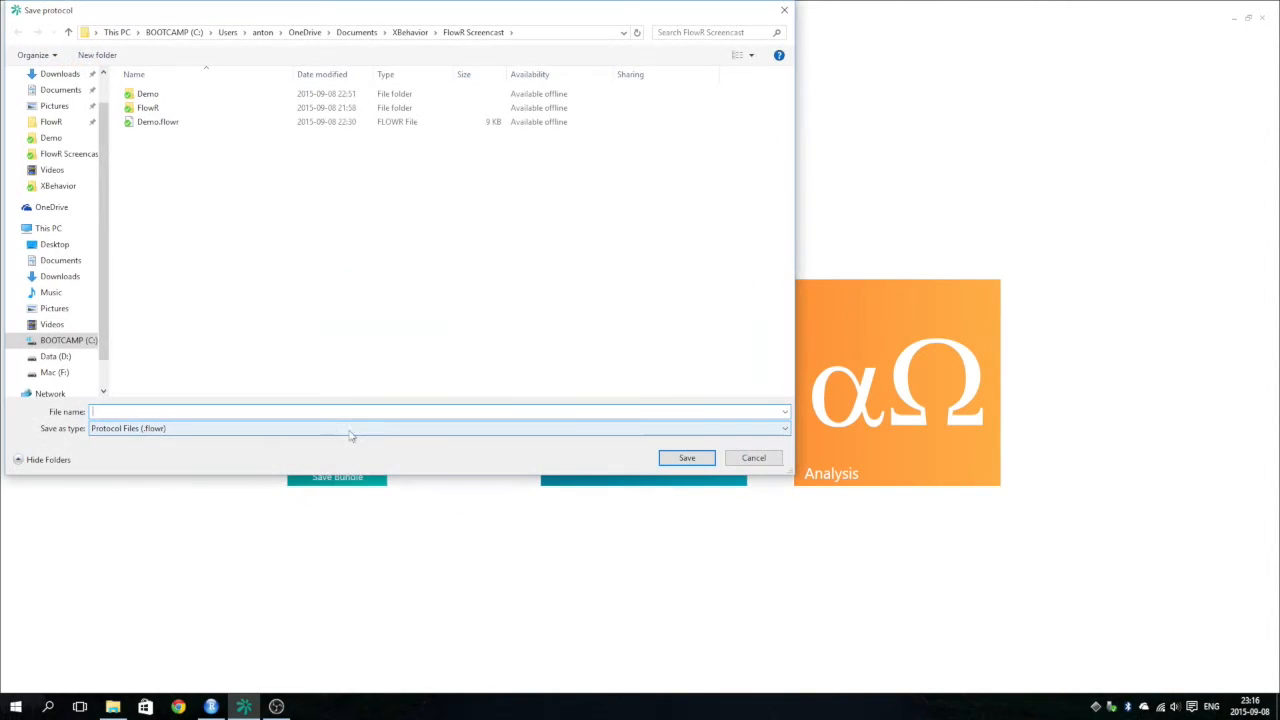
{"action": "left_click", "coordinate": [163, 123]}
{"action": "left_click", "coordinate": [678, 457]}
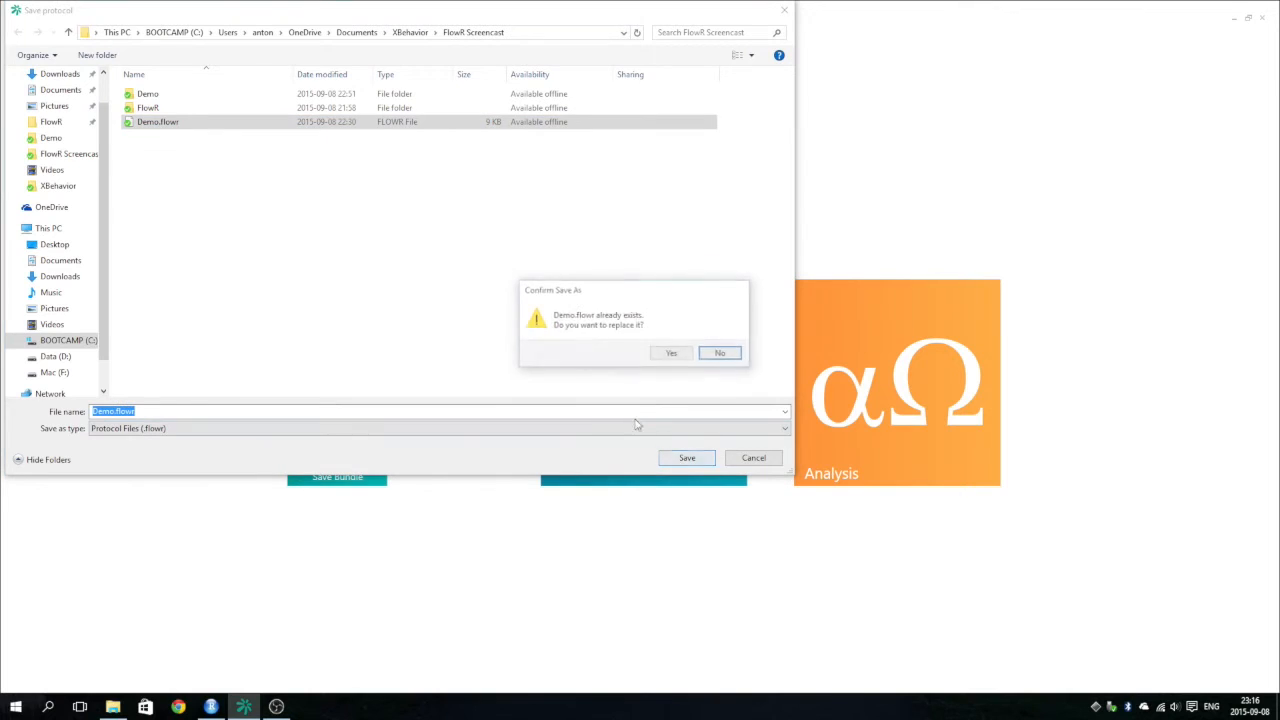
{"action": "left_click", "coordinate": [670, 354]}
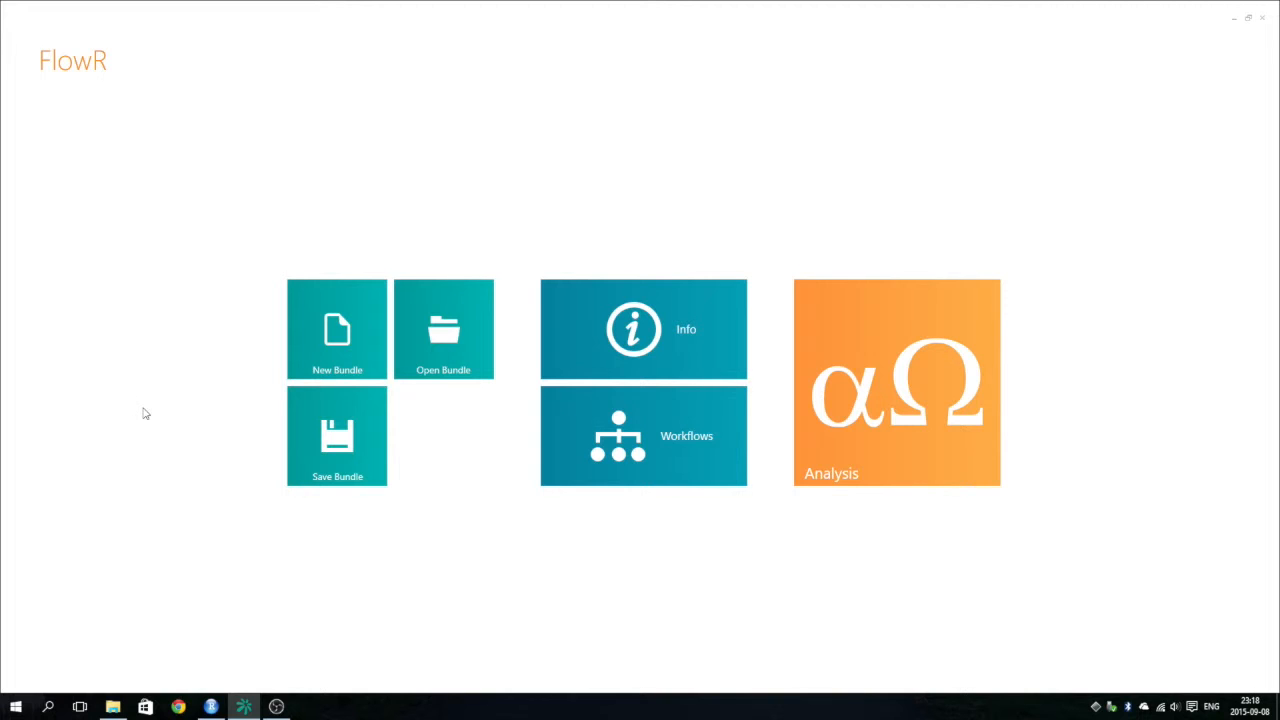
Open the Demo.flowr bundle, agreeing to overwrite the existing bundle file.
{"action": "left_click", "coordinate": [460, 327]}
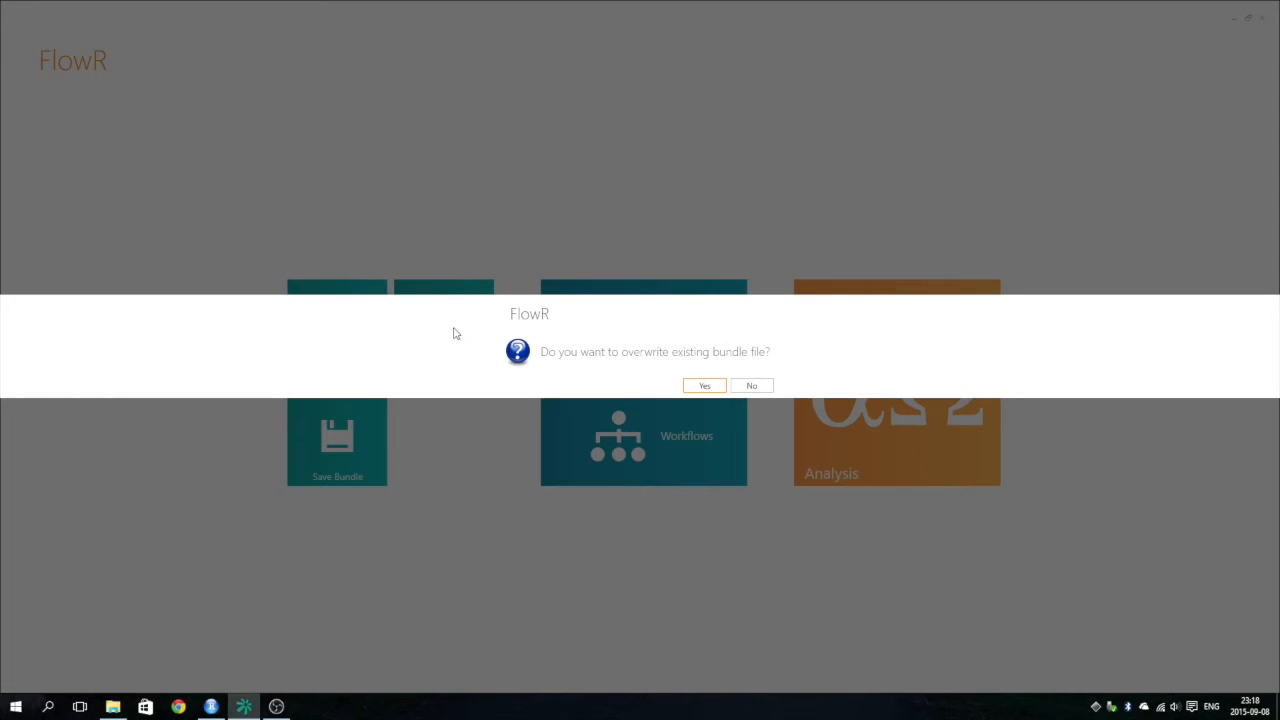
{"action": "left_click", "coordinate": [683, 387]}
{"action": "double_click", "coordinate": [164, 125]}
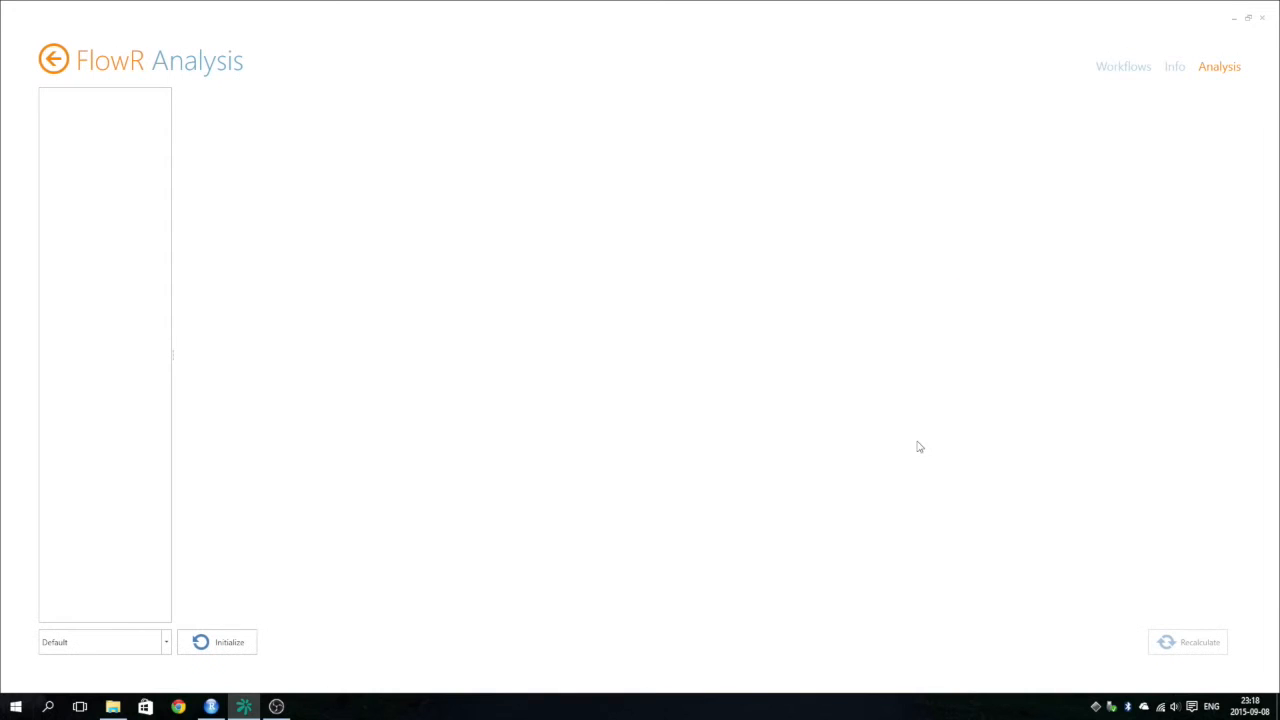
Initialize the Default workflow in Analysis and advance through the Parameters, Tables, Plot and Renaming steps.
{"action": "left_click", "coordinate": [230, 645]}
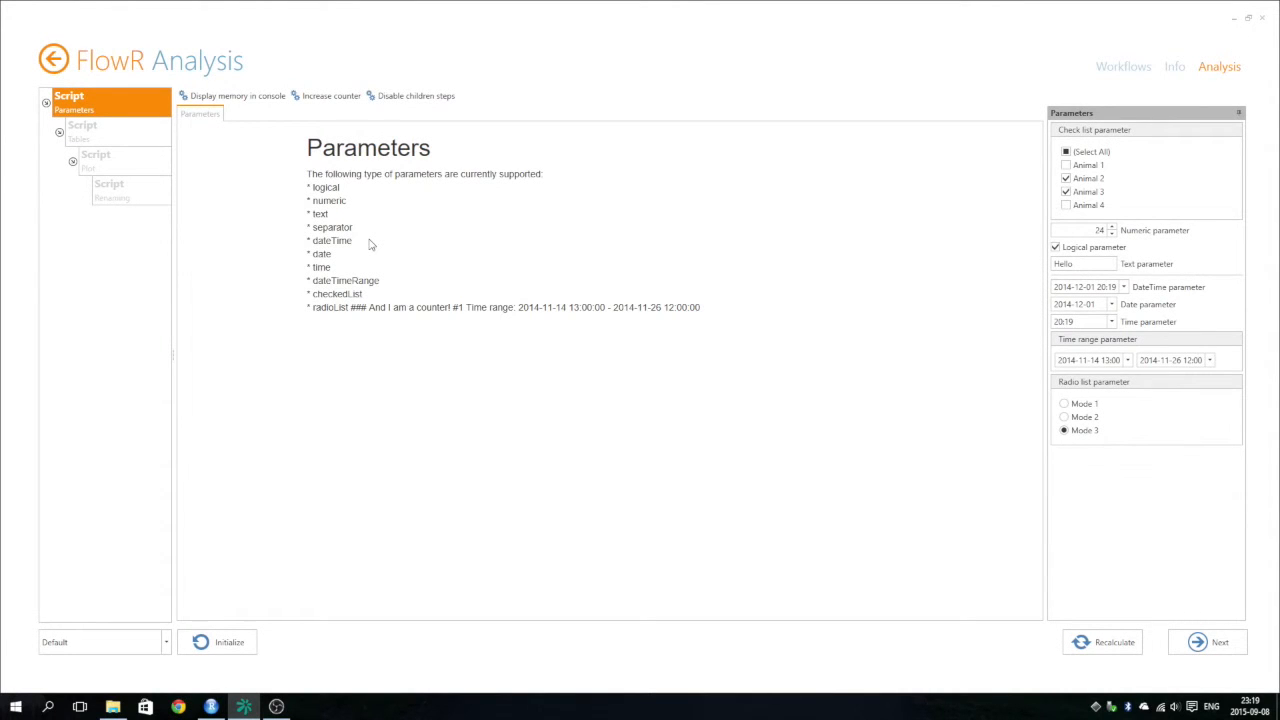
{"action": "left_click", "coordinate": [1222, 643]}
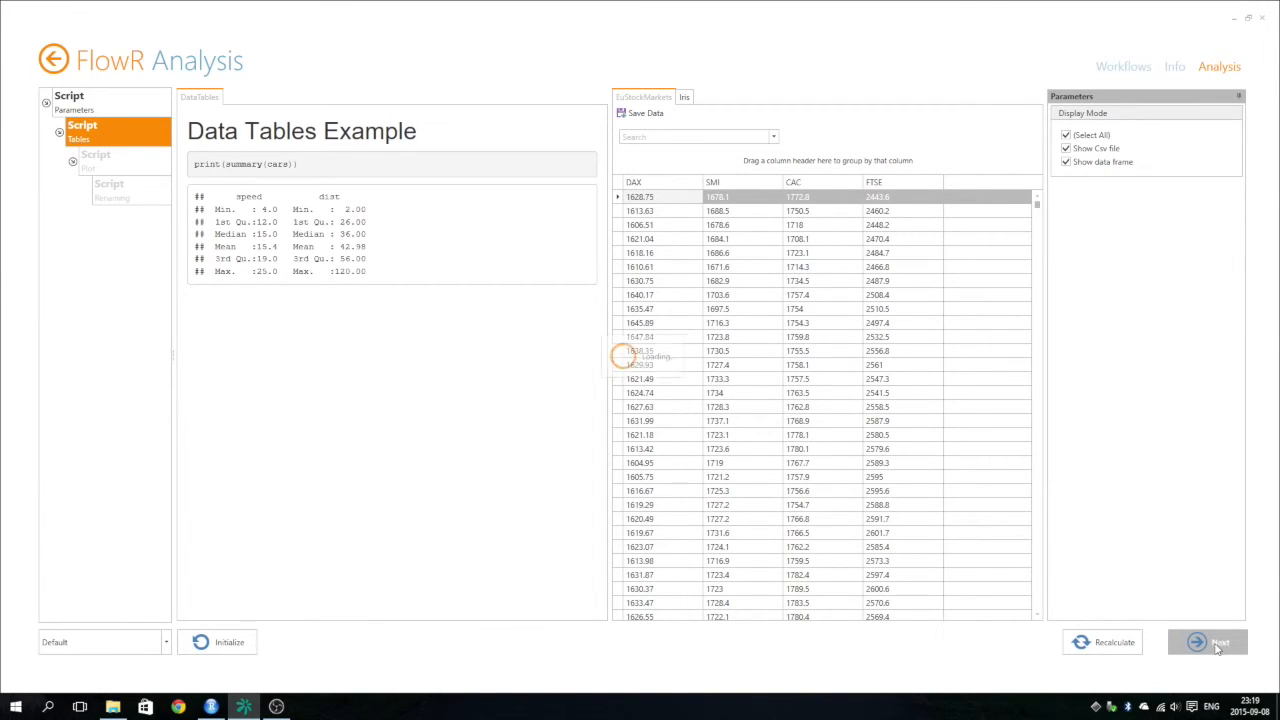
{"action": "left_click", "coordinate": [1218, 645]}
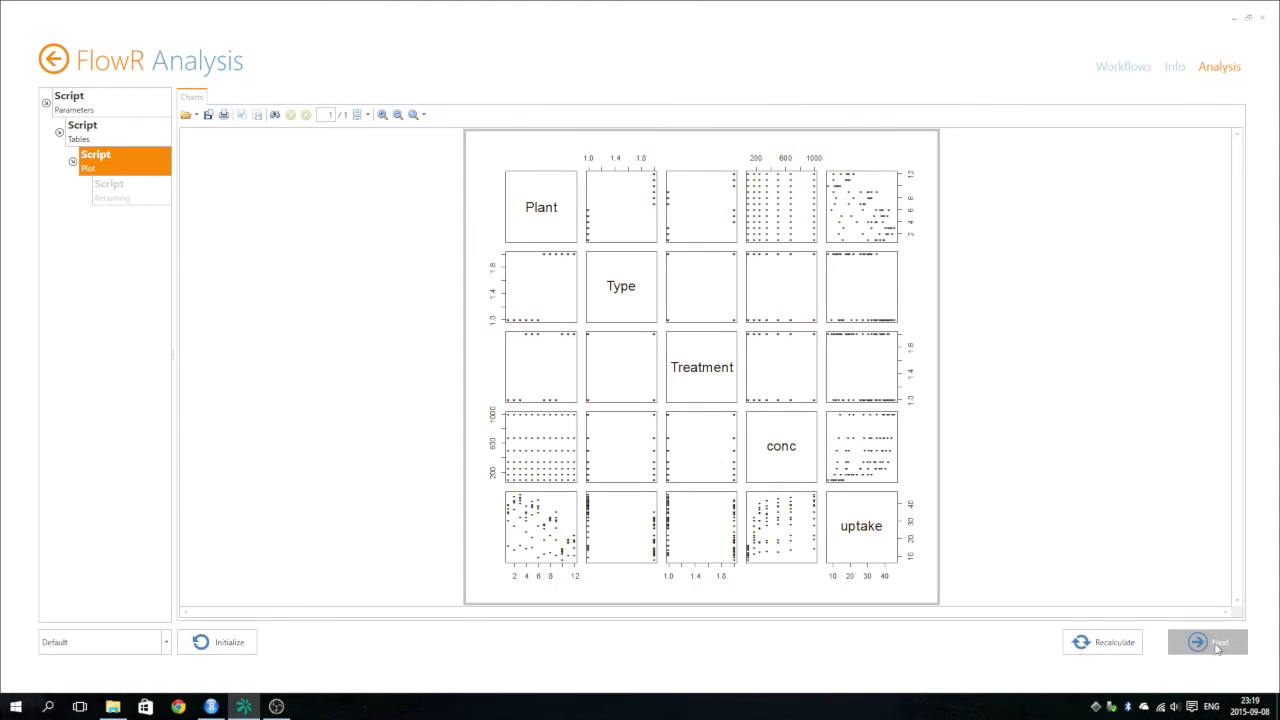
{"action": "left_click", "coordinate": [1218, 645]}
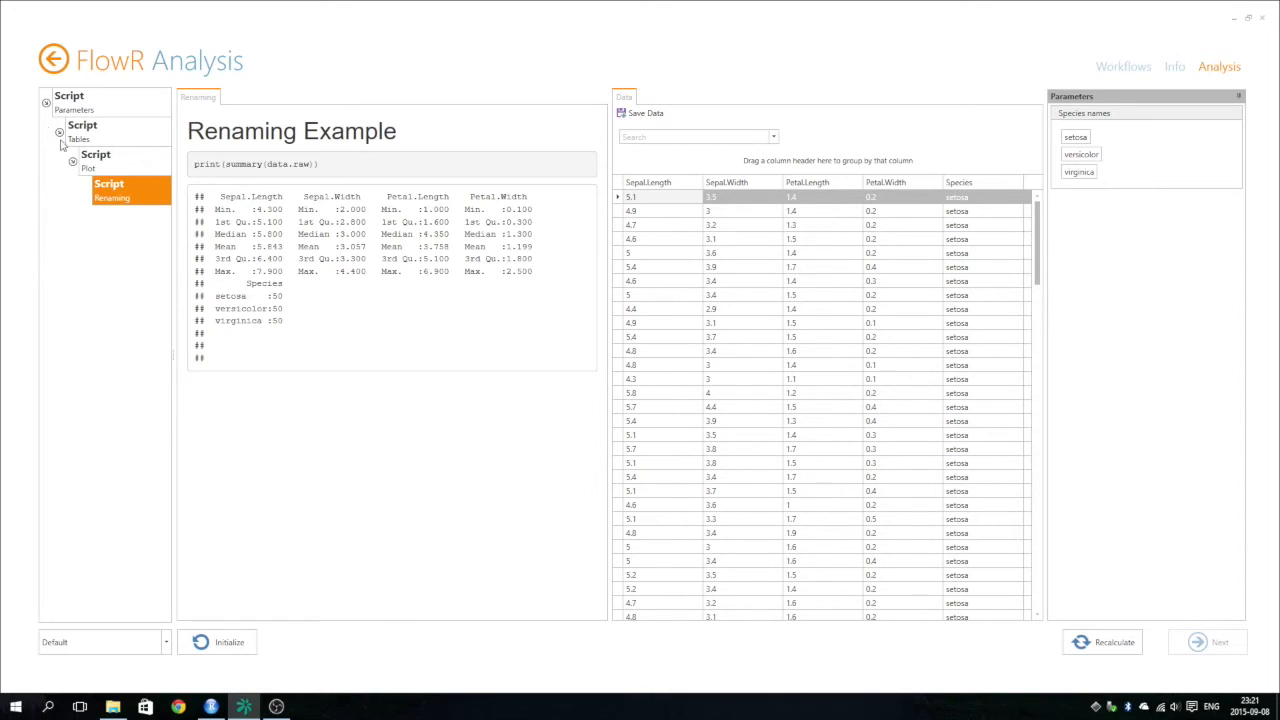
Revisit the Plot and Parameters results, and in the Tables step dock the Iris table below the EuStockMarkets table.
{"action": "left_click", "coordinate": [92, 155]}
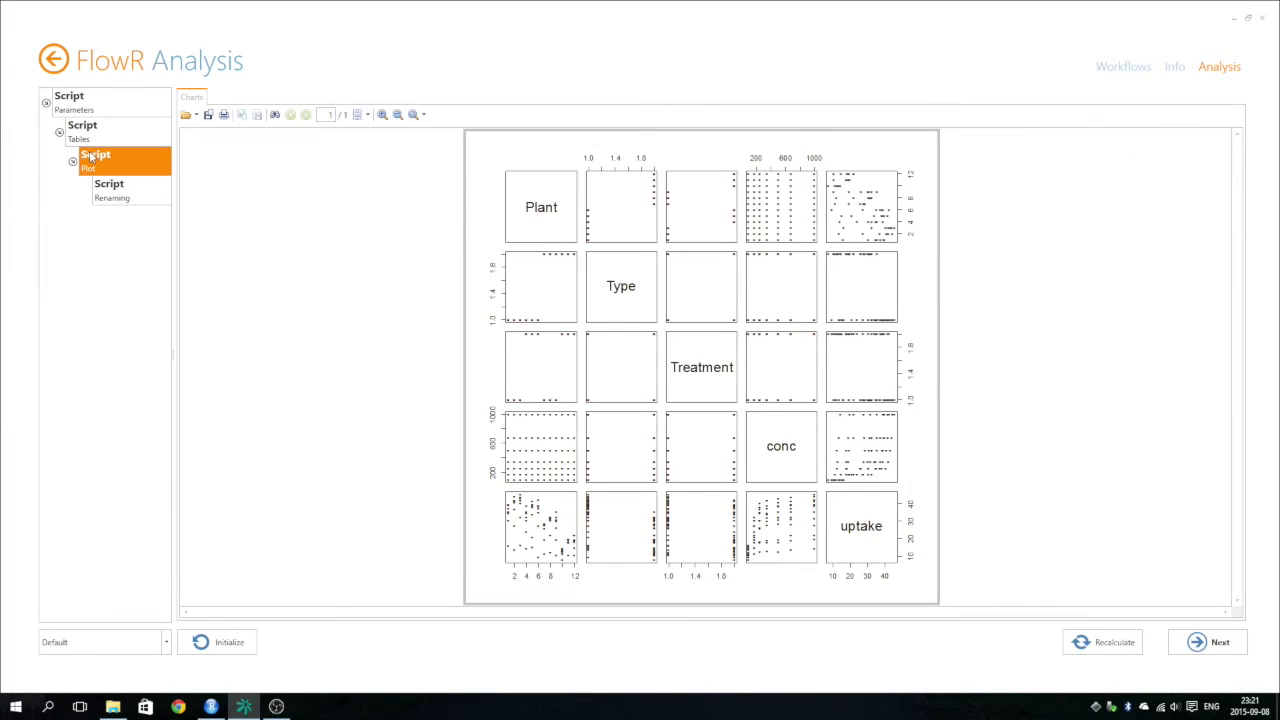
{"action": "left_click", "coordinate": [89, 103]}
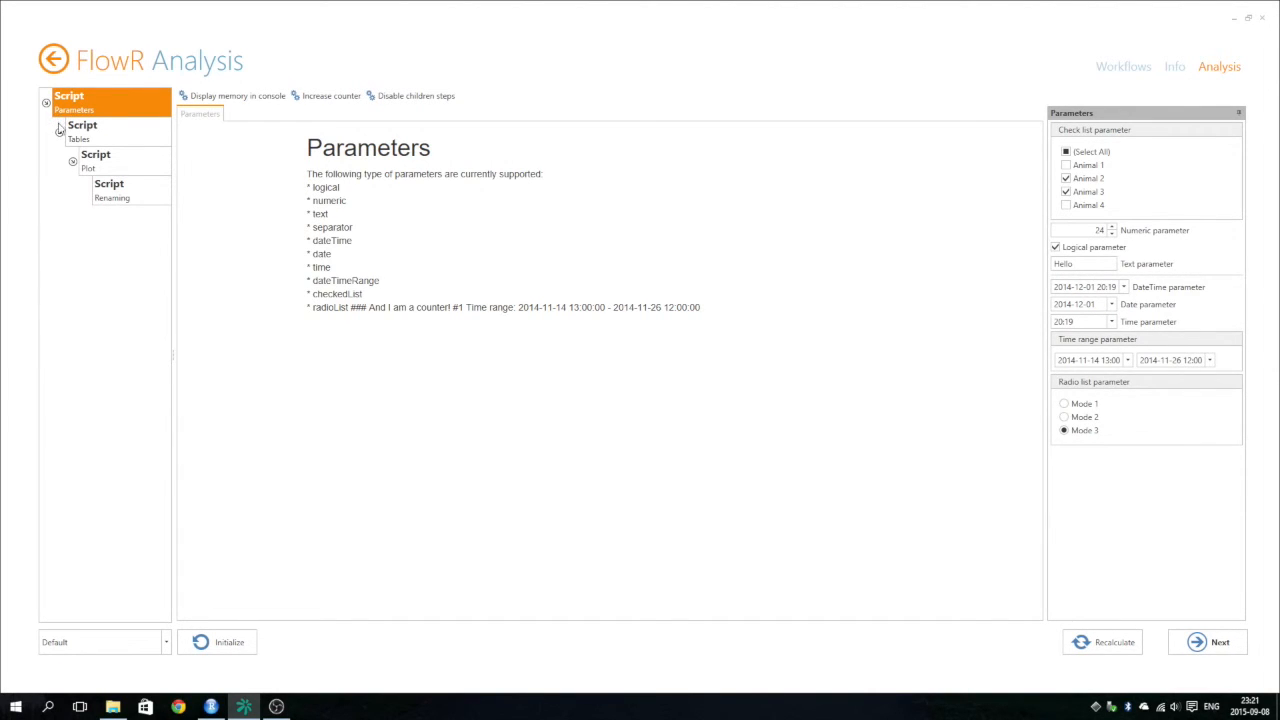
{"action": "left_click", "coordinate": [112, 132]}
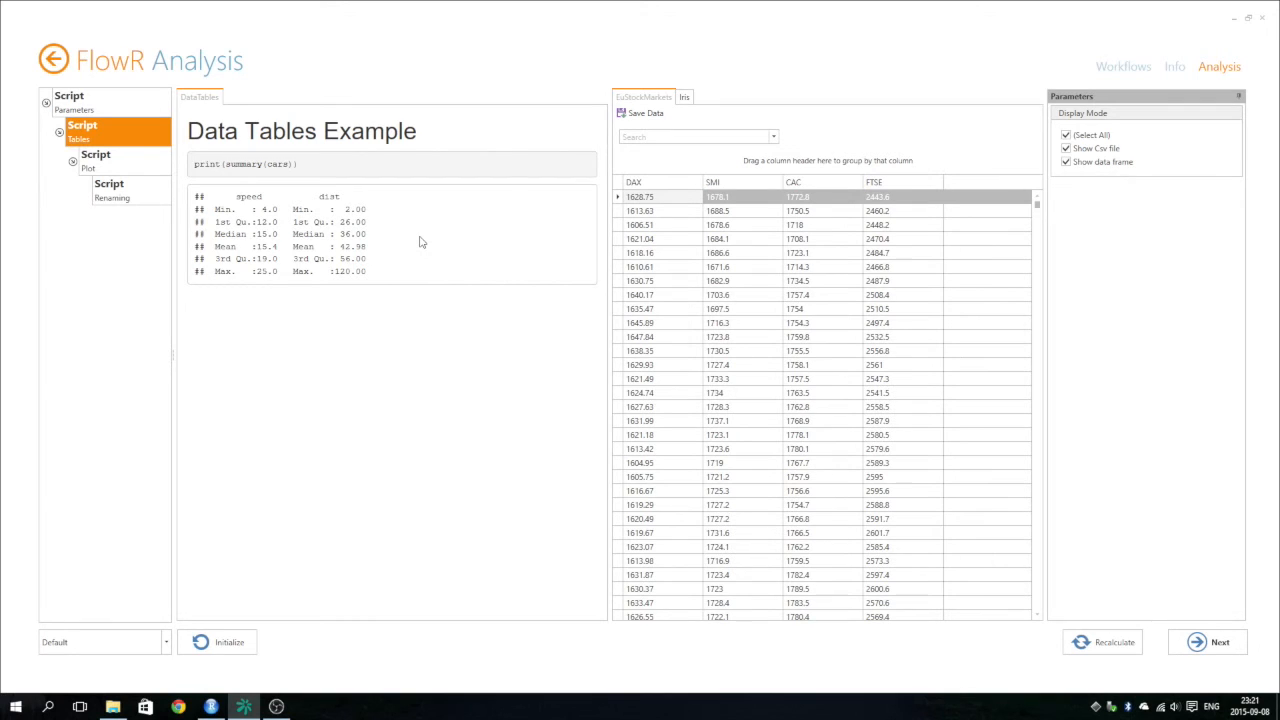
{"action": "left_click_drag", "start_coordinate": [684, 96], "coordinate": [827, 384]}
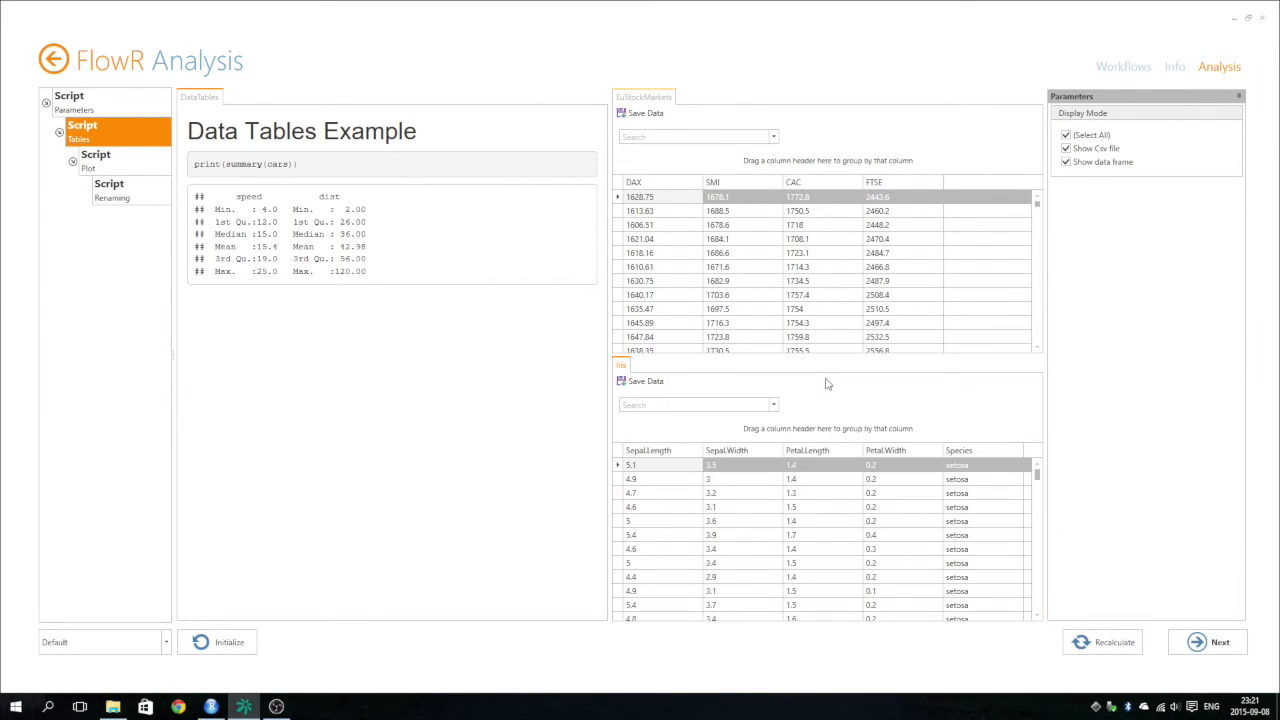
Examine the Parameters step, the Tables step's summary report and the rows of the EuStockMarkets and Iris tables.
{"action": "left_click", "coordinate": [113, 109]}
{"action": "left_click", "coordinate": [127, 138]}
{"action": "left_click_drag", "start_coordinate": [250, 157], "coordinate": [437, 269]}
{"action": "left_click", "coordinate": [422, 343]}
{"action": "left_click", "coordinate": [762, 253]}
{"action": "left_click", "coordinate": [754, 523]}
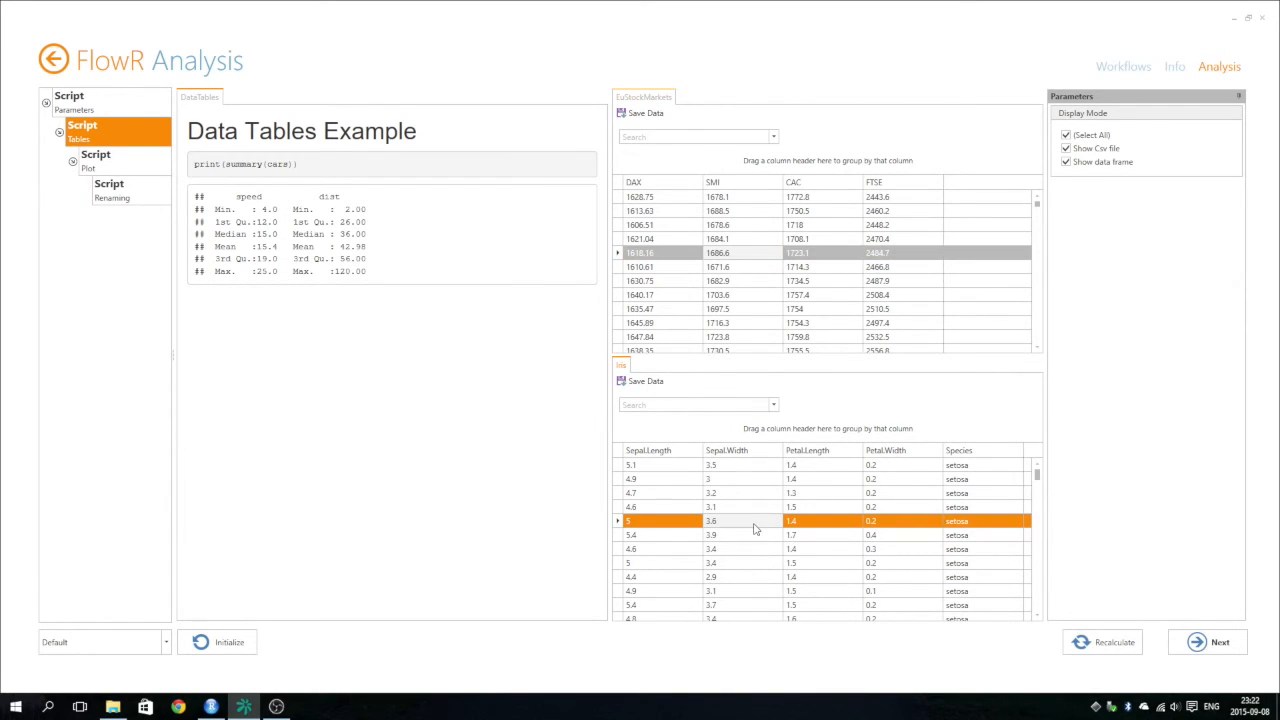
{"action": "left_click", "coordinate": [759, 324]}
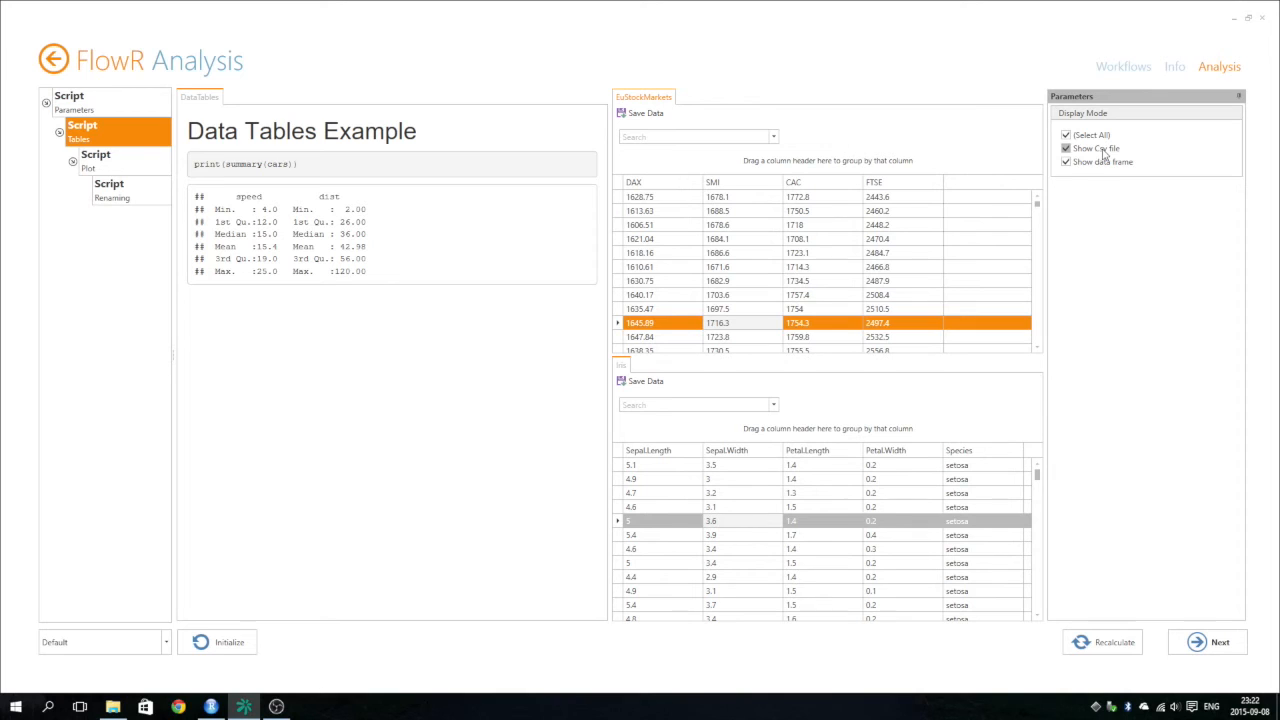
Turn off Show data frame in the Tables step's Display Mode and recalculate the step.
{"action": "left_click", "coordinate": [1066, 162]}
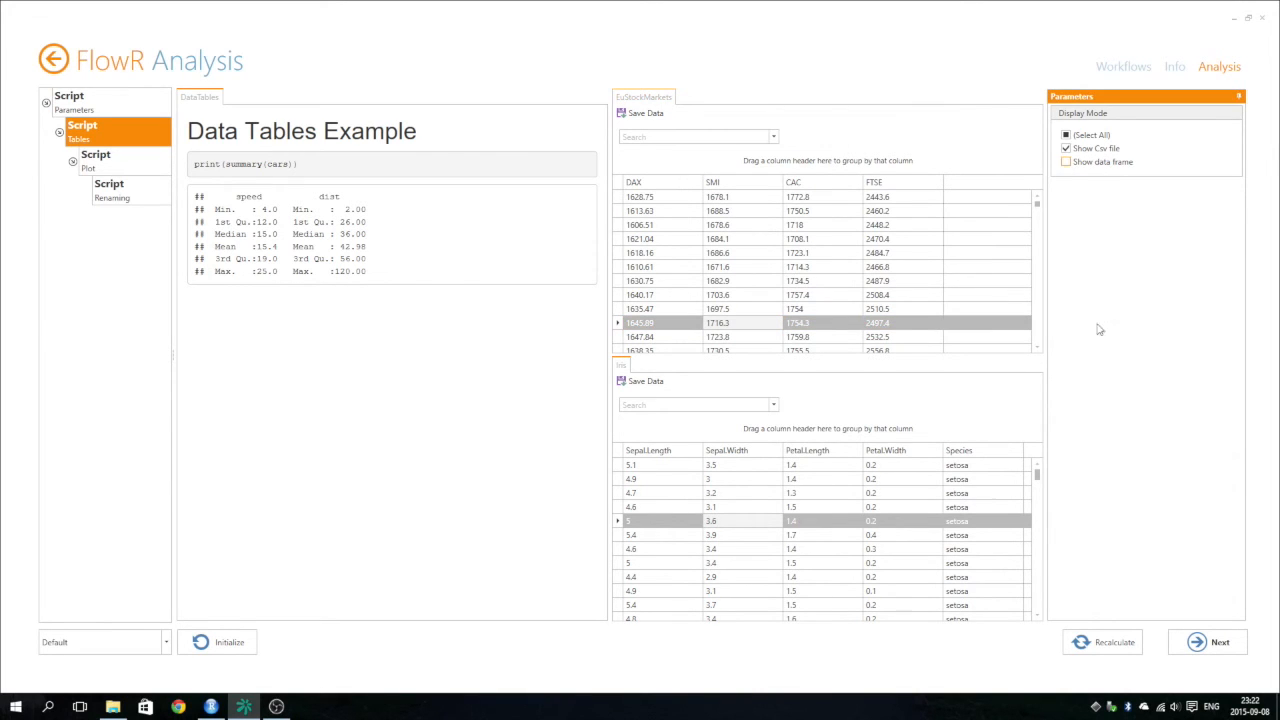
{"action": "left_click", "coordinate": [1116, 645]}
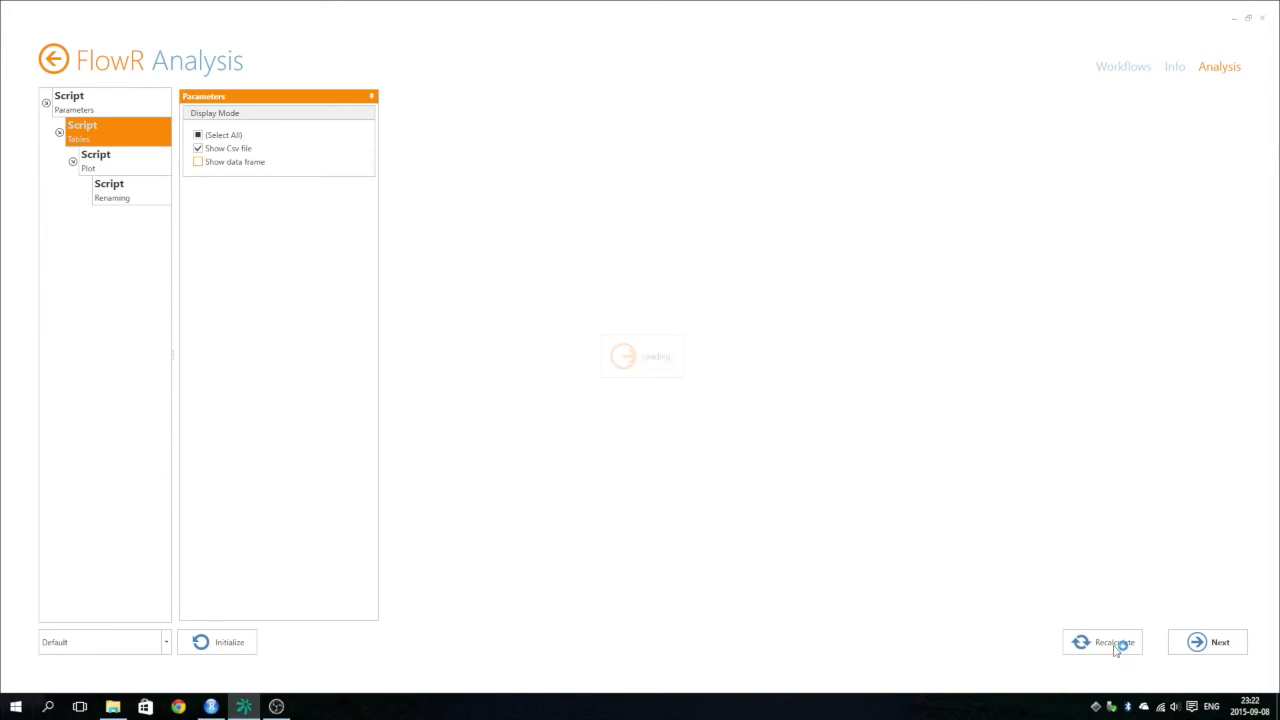
{"action": "left_click", "coordinate": [638, 100]}
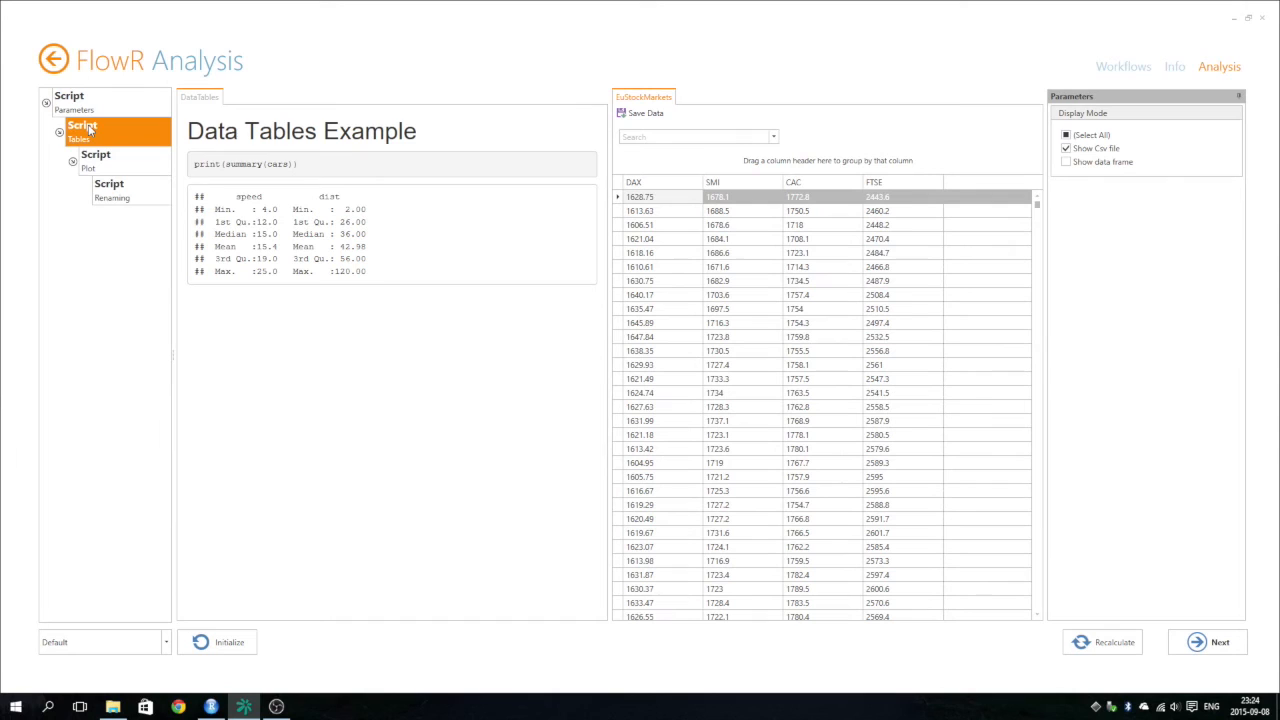
Open the Renaming step and group its data table by Species.
{"action": "left_click", "coordinate": [118, 193]}
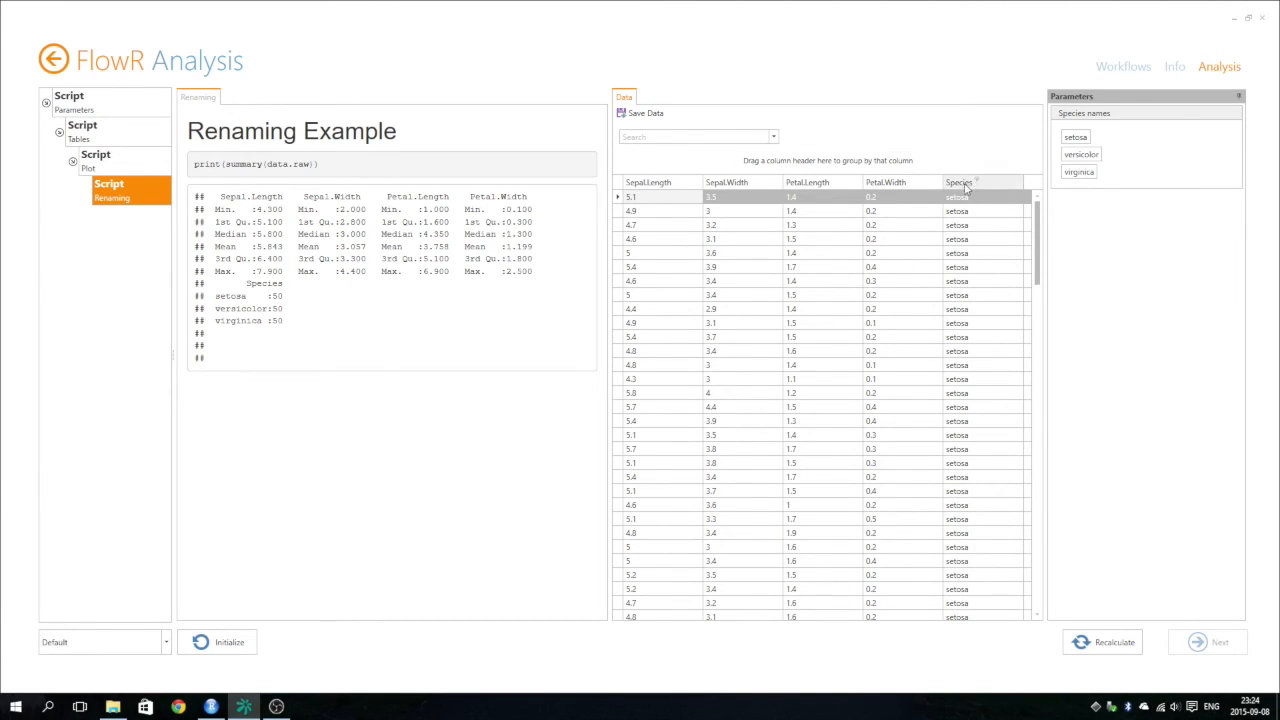
{"action": "left_click_drag", "start_coordinate": [960, 185], "coordinate": [879, 157]}
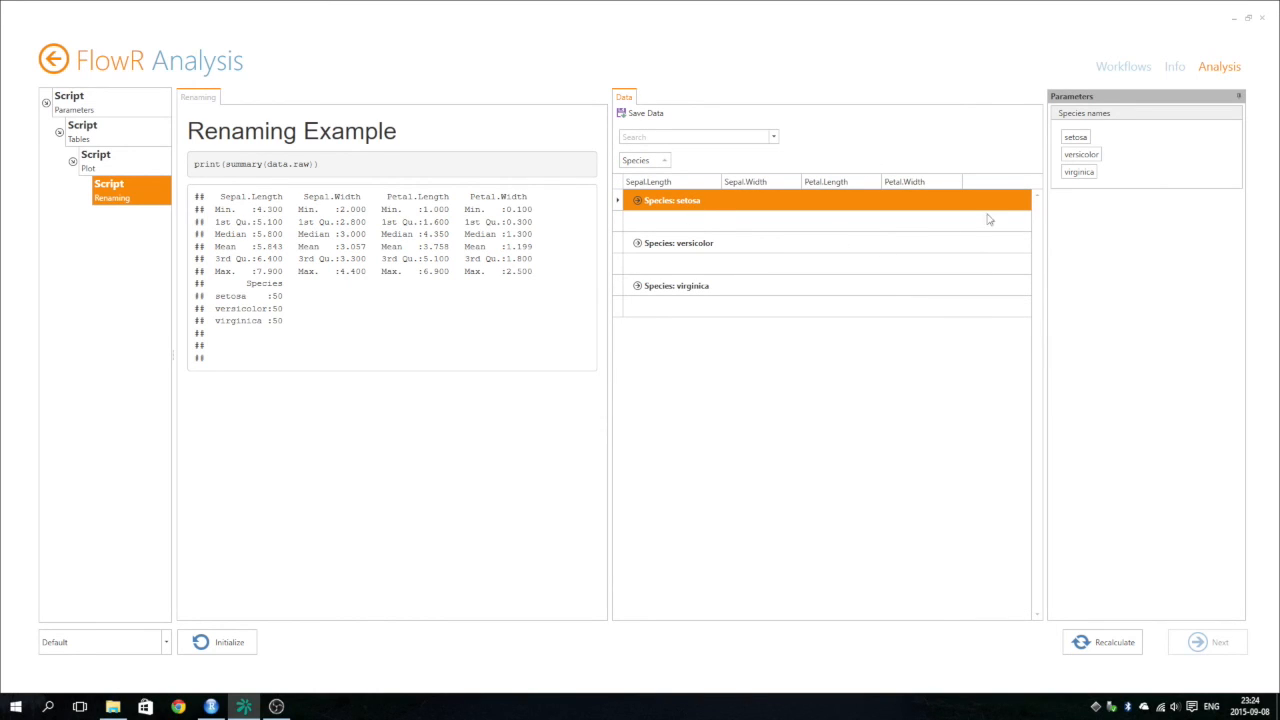
Rename the setosa species to test, recalculate the Renaming step and check the Species column of the data table.
{"action": "left_click", "coordinate": [1076, 137]}
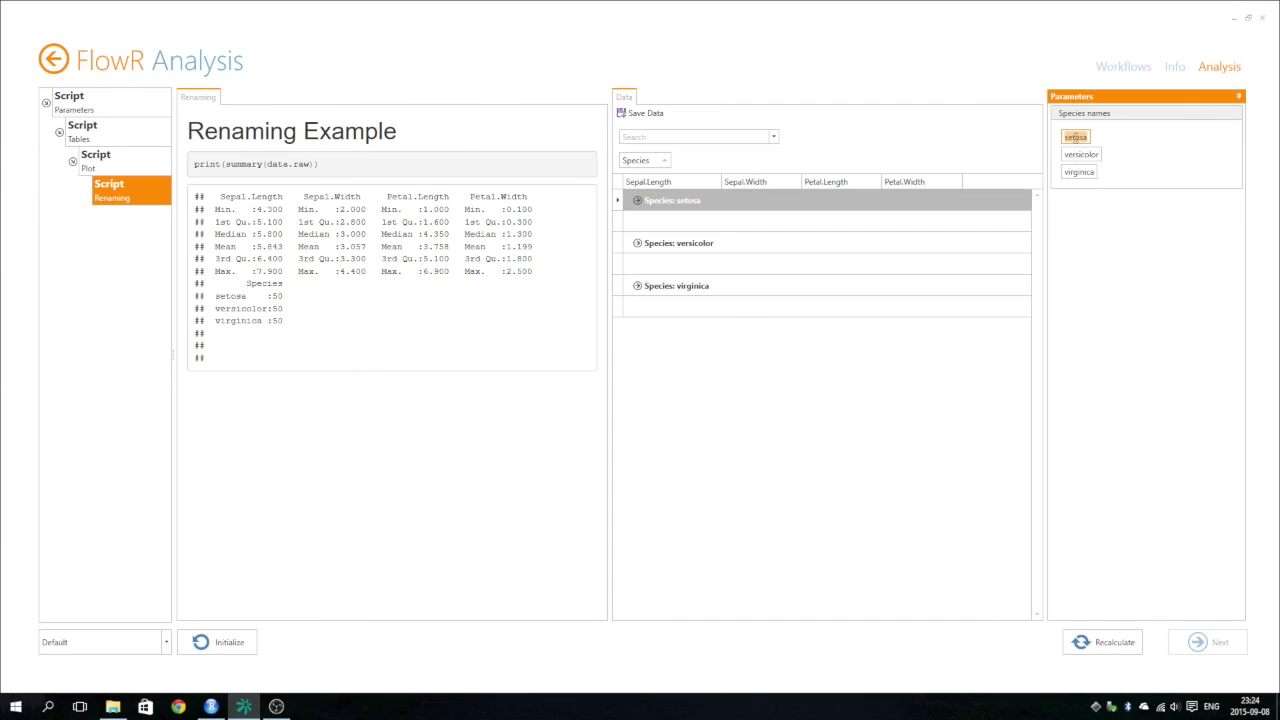
{"action": "left_click", "coordinate": [1076, 137]}
{"action": "type", "text": "test"}
{"action": "left_click", "coordinate": [1103, 640]}
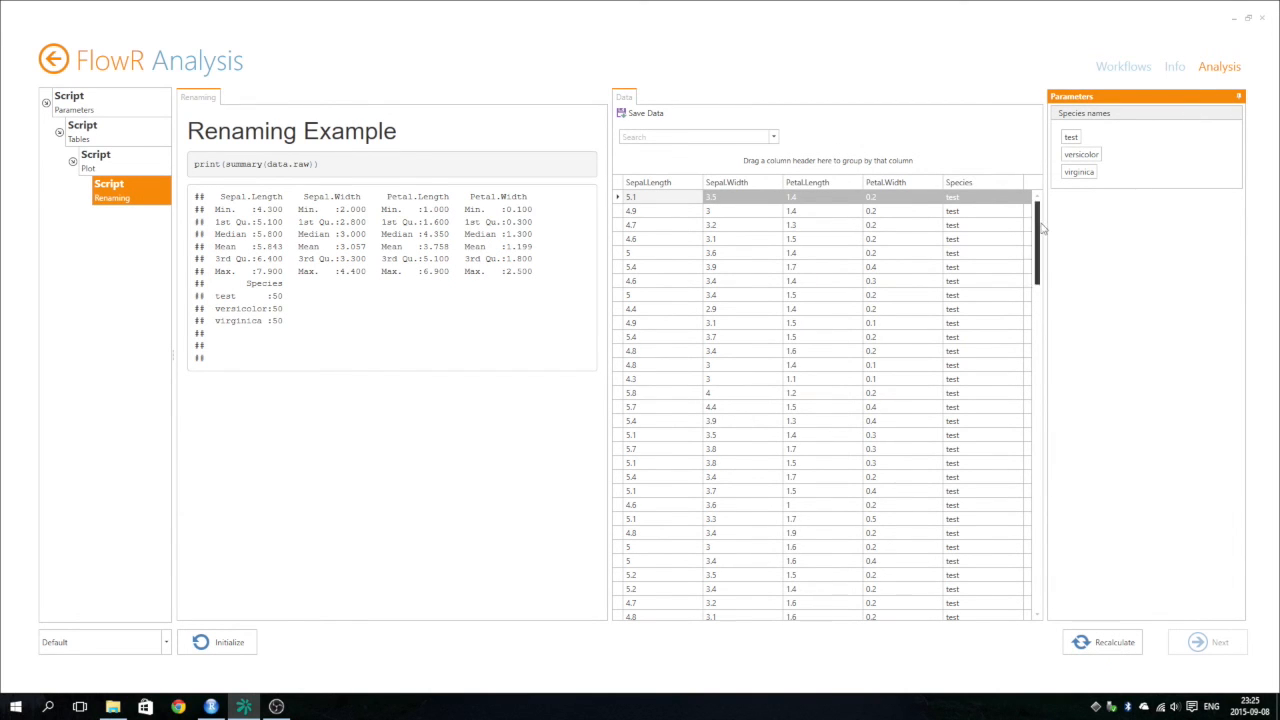
{"action": "left_click_drag", "start_coordinate": [1040, 226], "coordinate": [1051, 320]}
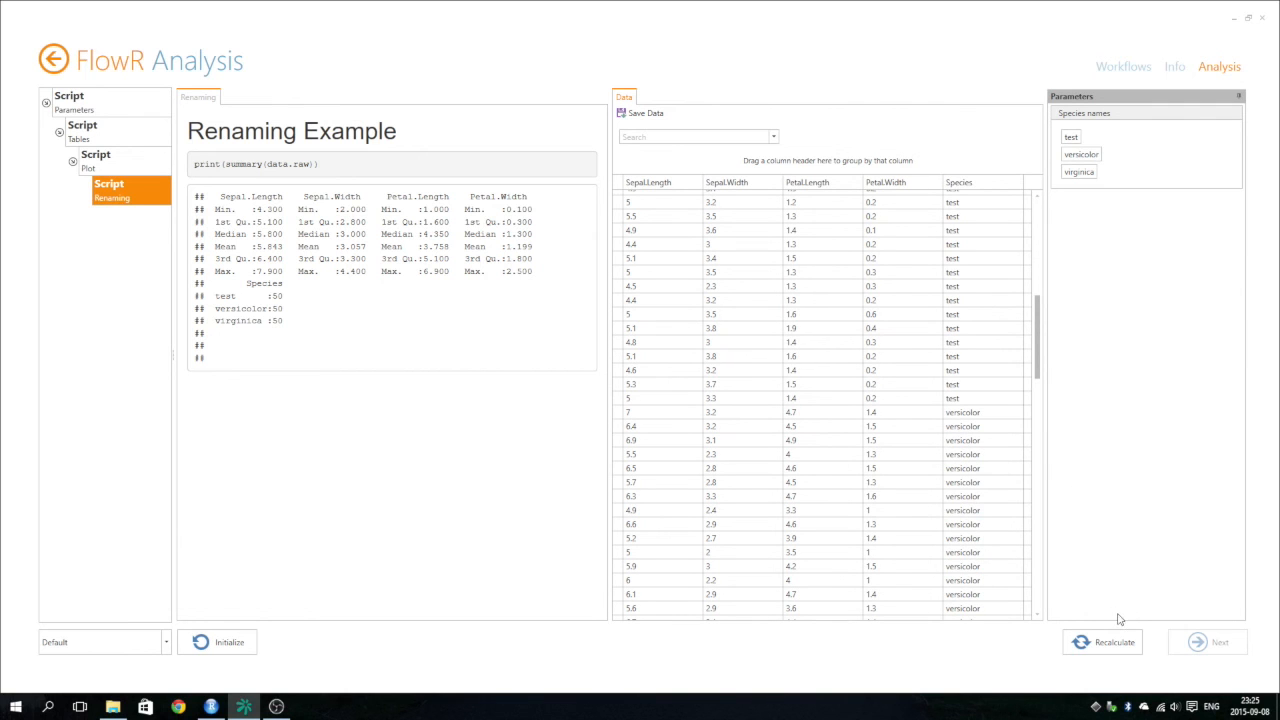